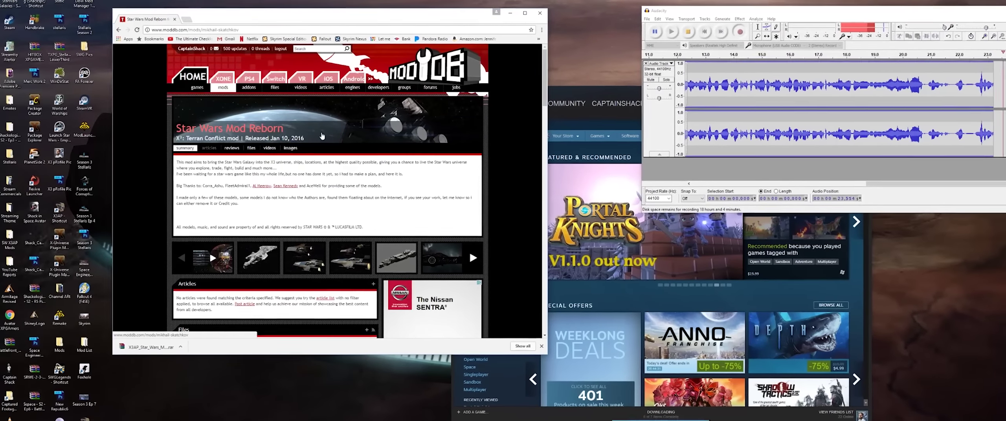
Review the Star Wars Mod Reborn page and open the X3AP Star Wars Mod 0.9.8 file page.
scroll(275, 204, "down", 3)
scroll(277, 210, "down", 2)
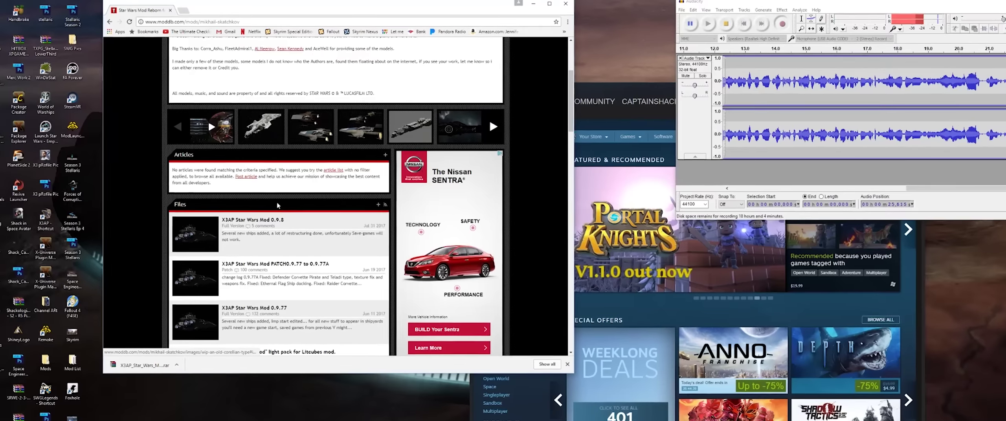
scroll(360, 202, "up", 4)
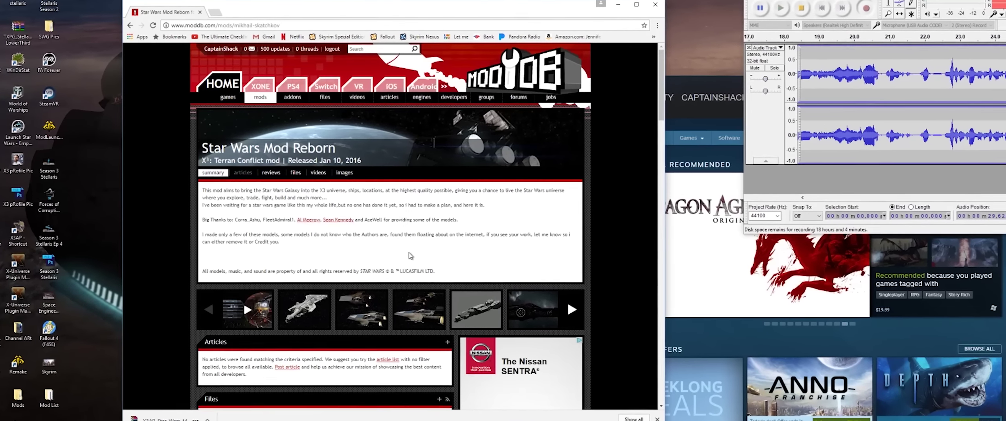
scroll(408, 253, "down", 3)
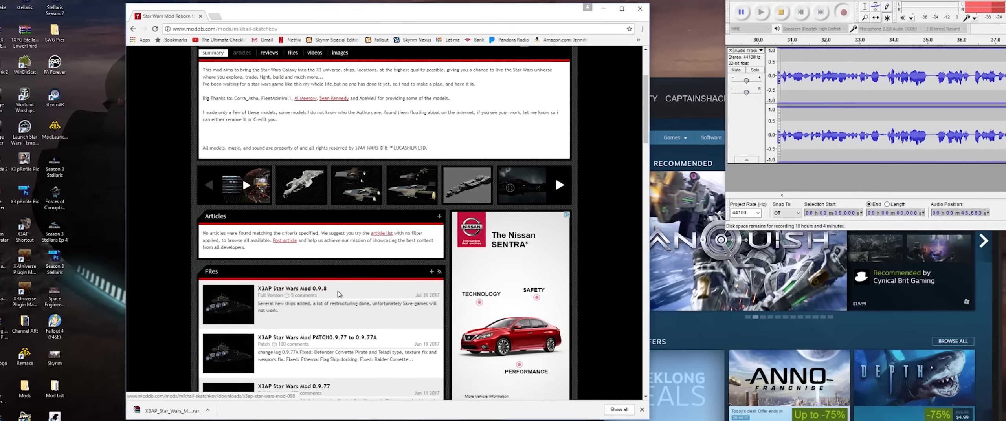
left_click(314, 282)
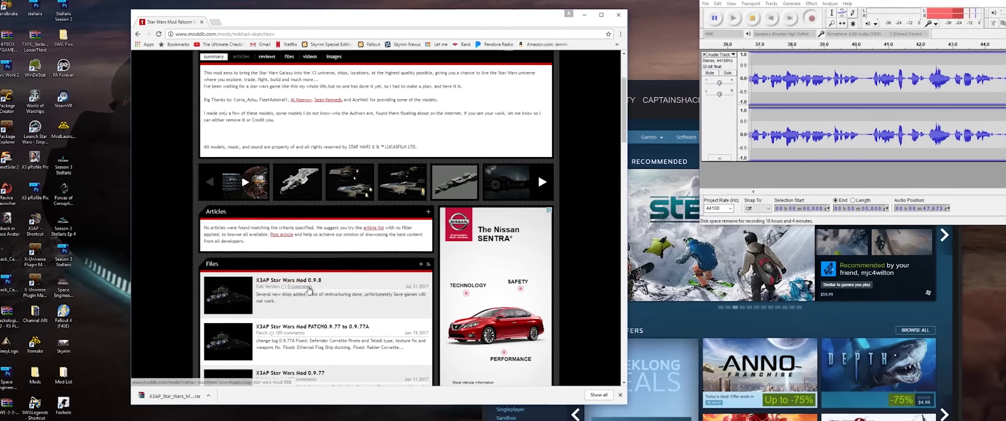
scroll(354, 306, "up", 1)
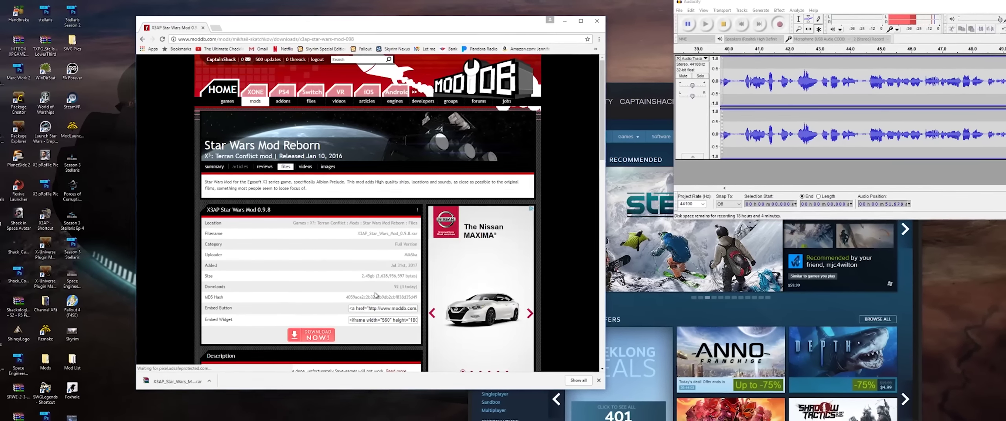
Switch to Steam, view the download list around X3: Albion Prelude, and move the browser window clear of it.
left_click(622, 89)
left_click_drag(628, 91, 621, 96)
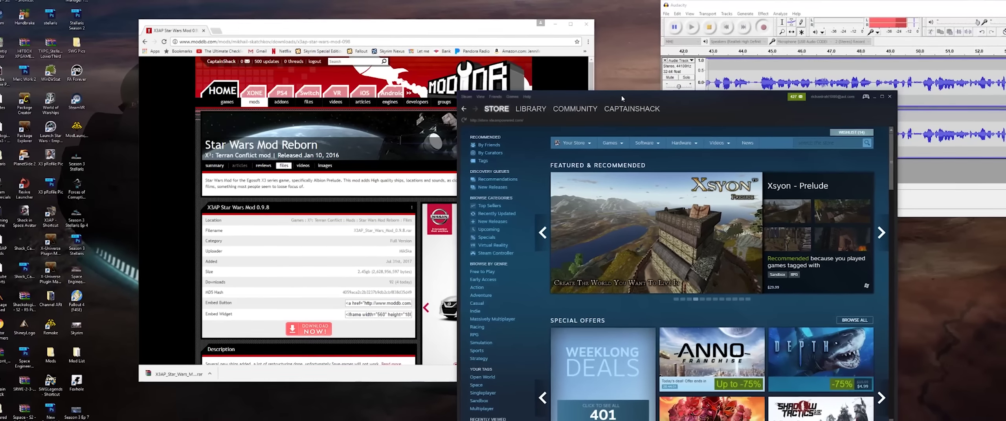
mouse_move(535, 106)
left_click(522, 184)
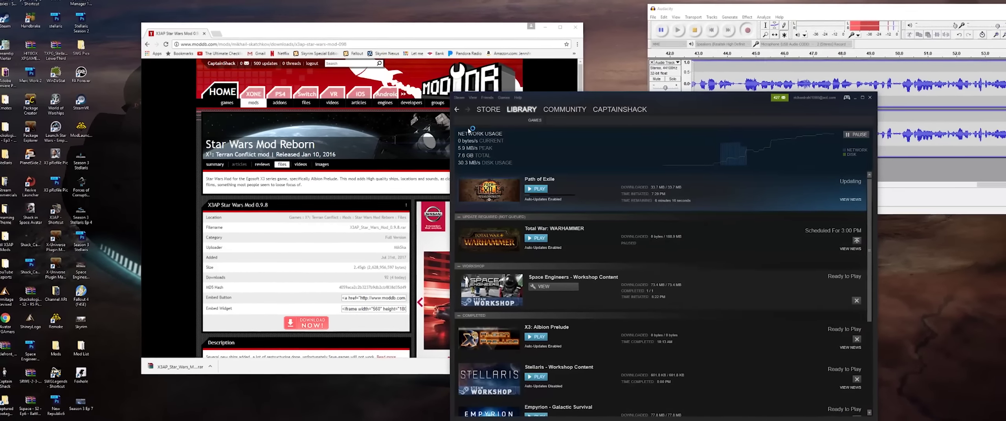
scroll(537, 268, "down", 2)
scroll(536, 268, "up", 2)
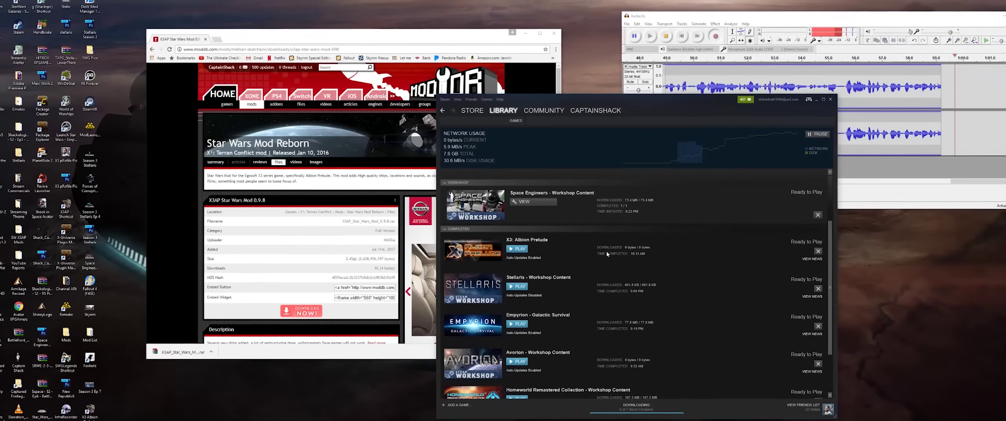
left_click_drag(497, 39, 437, 47)
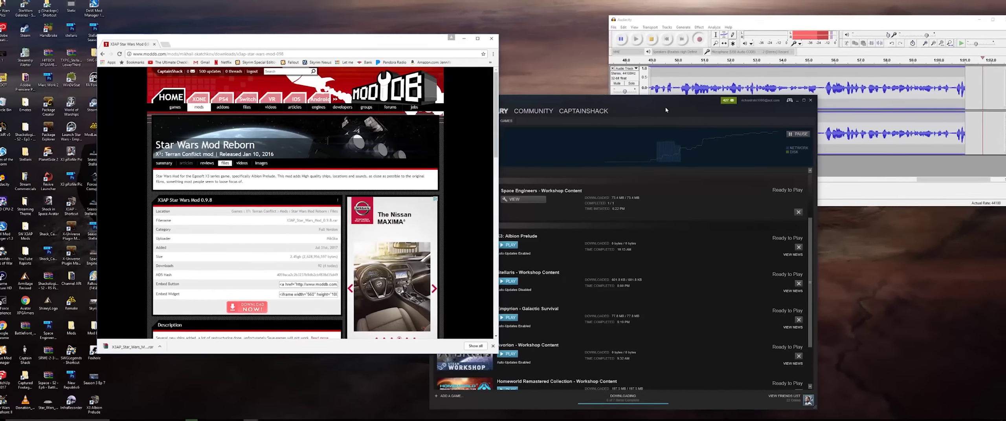
left_click(665, 107)
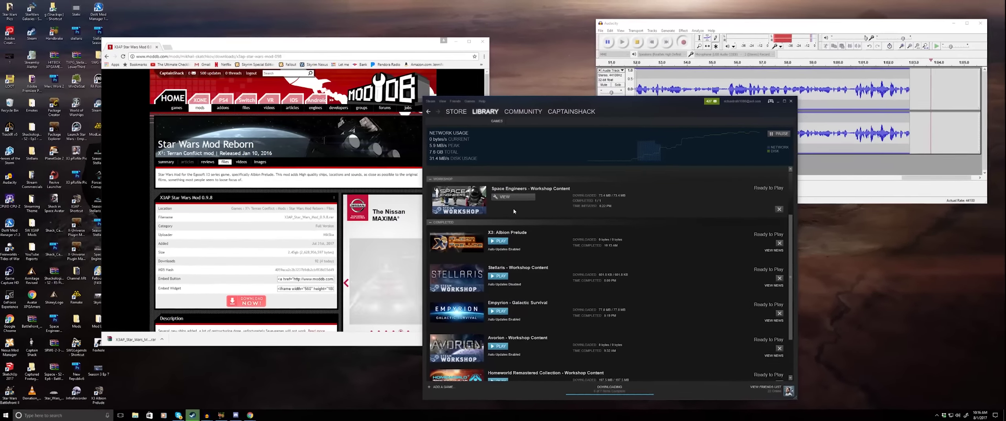
Return to the browser, check the 0.9.8 file's listed size, and go back to the mod's summary page.
left_click(345, 79)
scroll(344, 118, "down", 3)
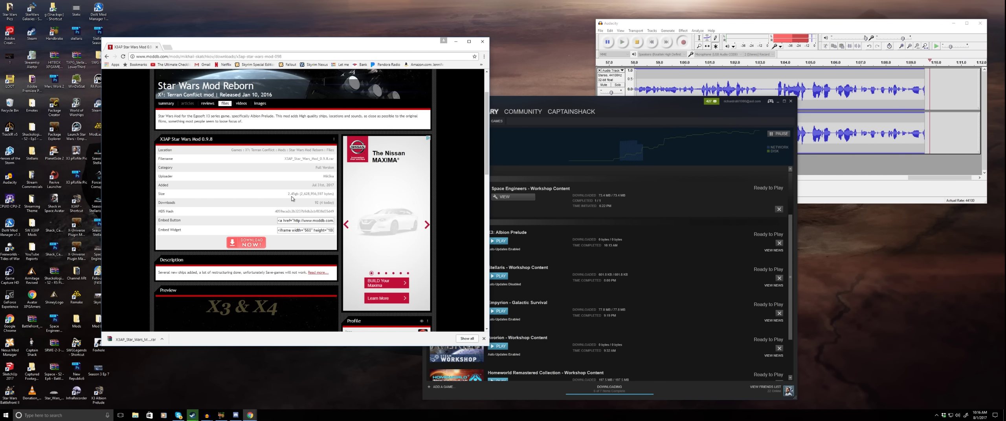
key("alt+Left")
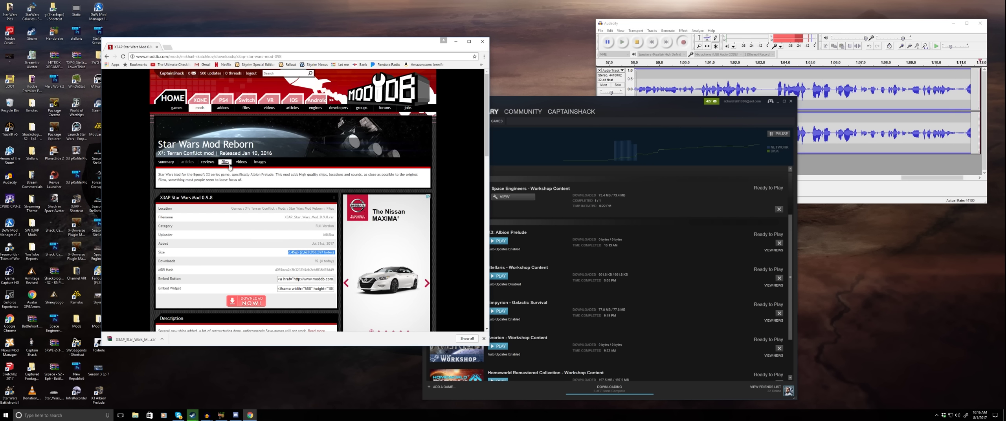
left_click(166, 163)
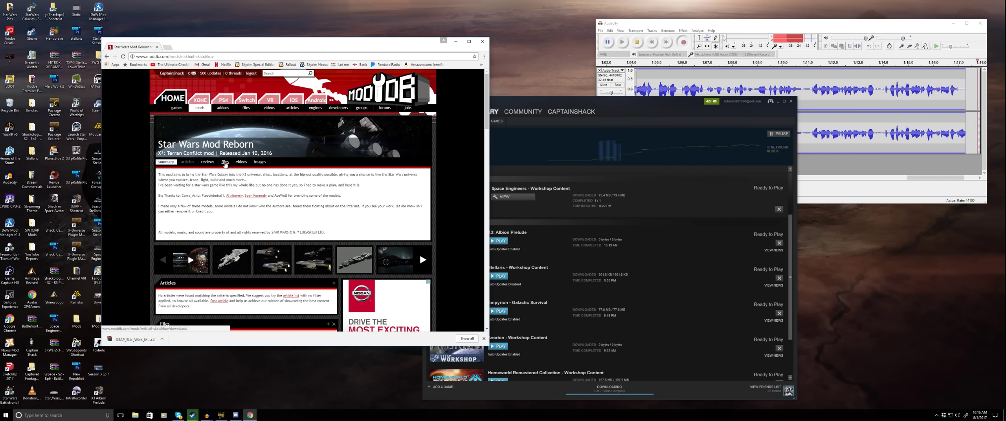
Reopen the X3AP Star Wars Mod 0.9.8 file page, try to download its archive, and dismiss the download overlay.
left_click(224, 161)
scroll(234, 251, "down", 2)
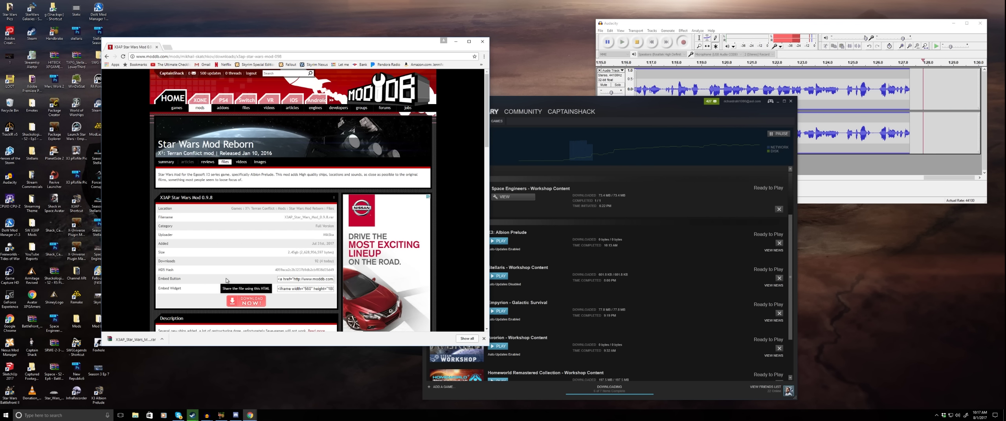
left_click(242, 302)
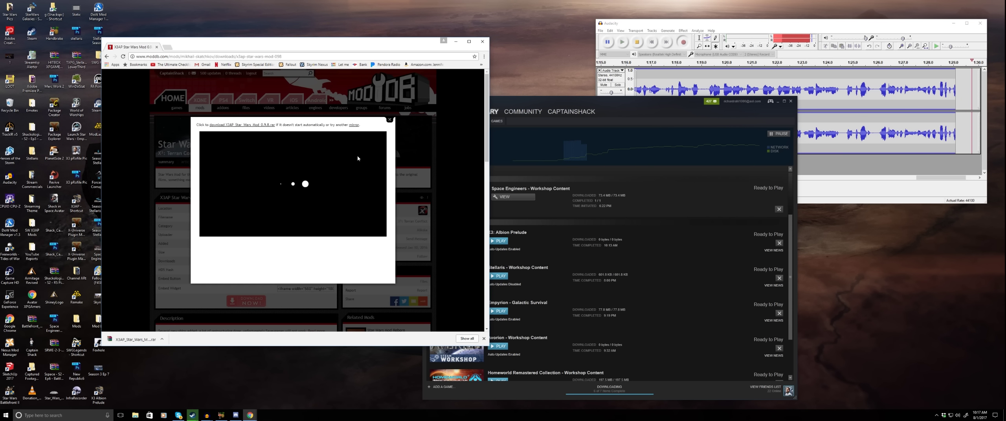
left_click(257, 124)
left_click(431, 240)
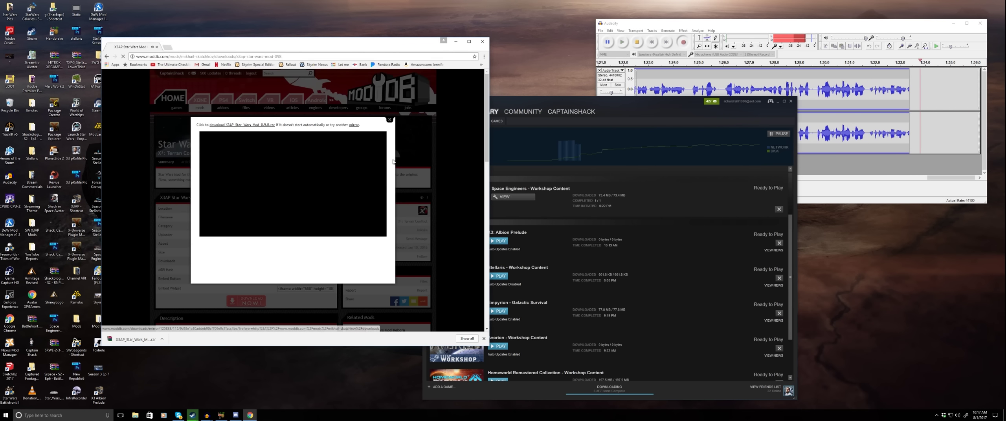
left_click(464, 140)
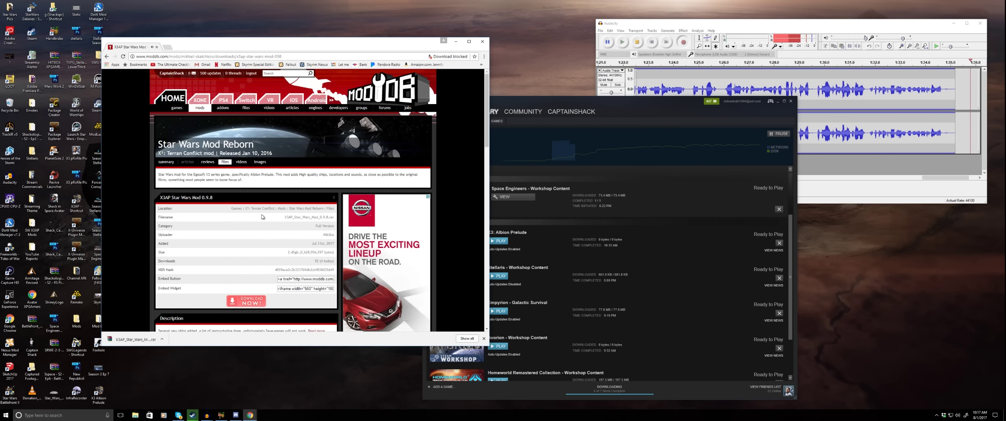
Rearrange the browser and Steam windows so the mod page and the game library can be seen together.
left_click(614, 101)
left_click_drag(390, 39, 327, 44)
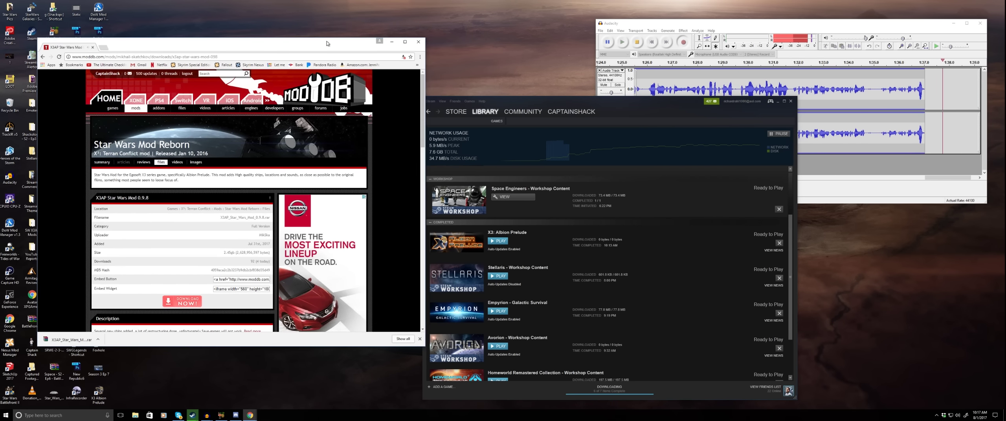
left_click_drag(601, 101, 565, 62)
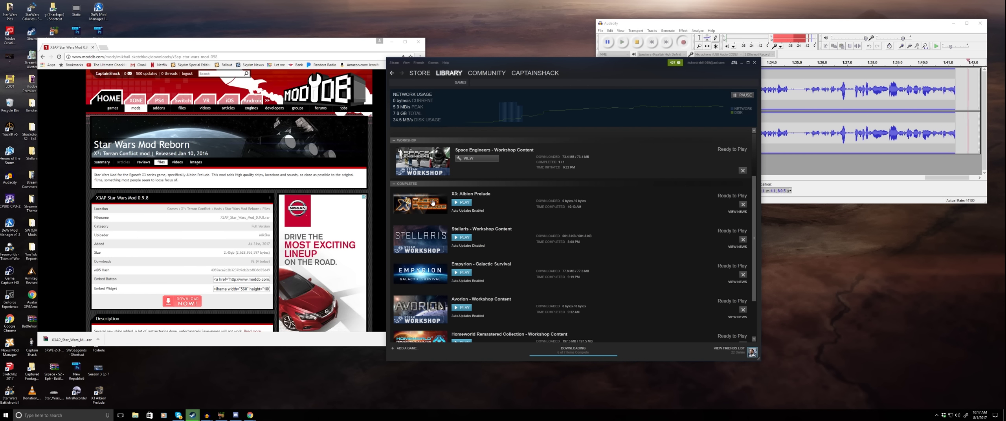
Search the Steam library for "x3", open X3: Albion Prelude's local files folder, and close the game's properties.
left_click(452, 75)
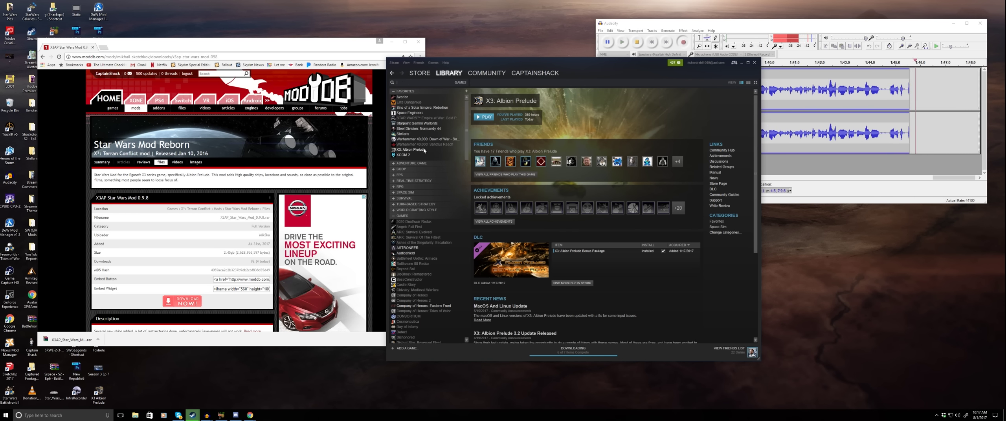
type("x3")
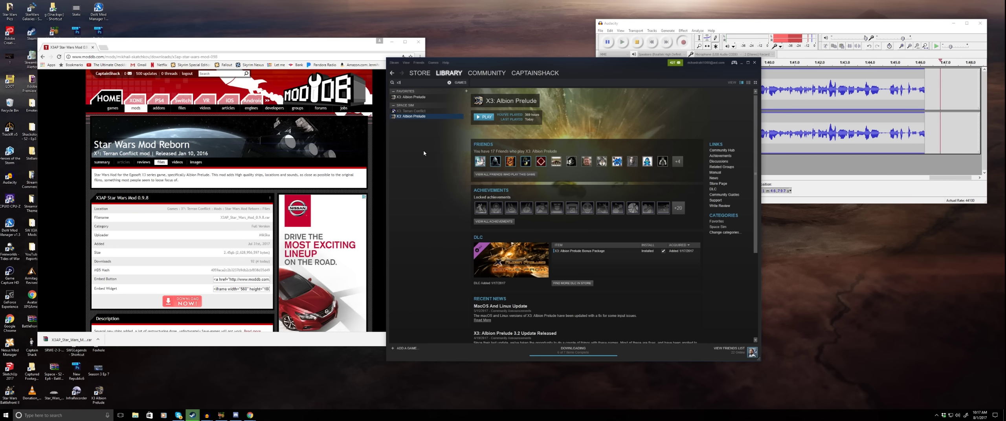
right_click(423, 116)
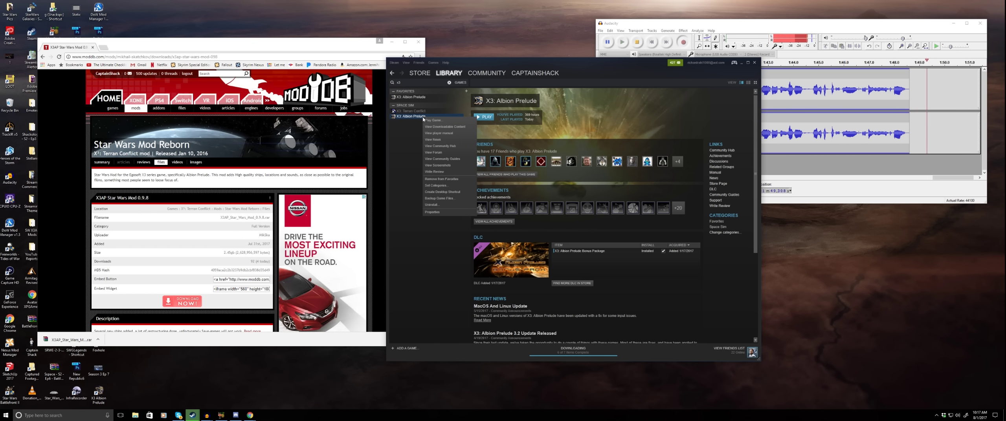
left_click(443, 211)
left_click(283, 109)
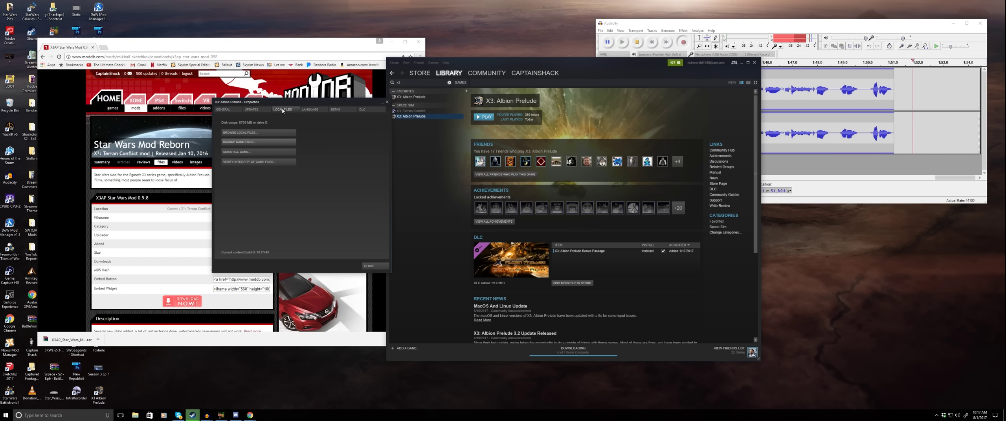
left_click(264, 133)
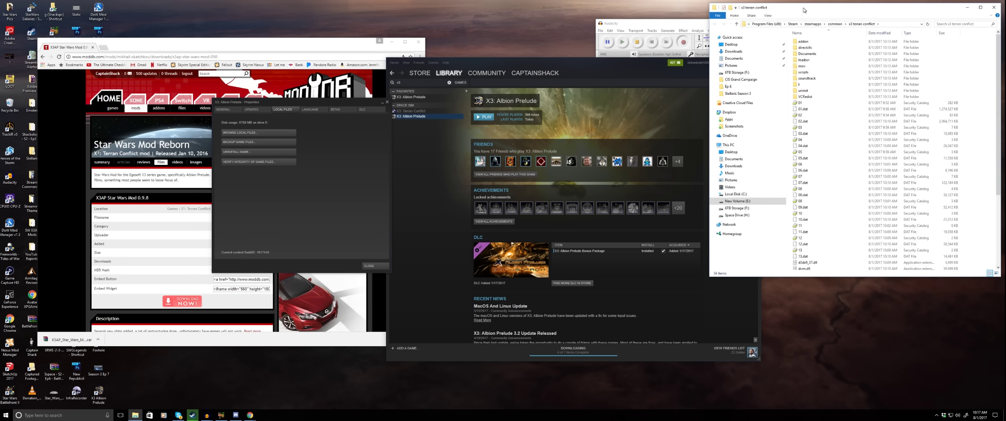
left_click_drag(805, 10, 524, 135)
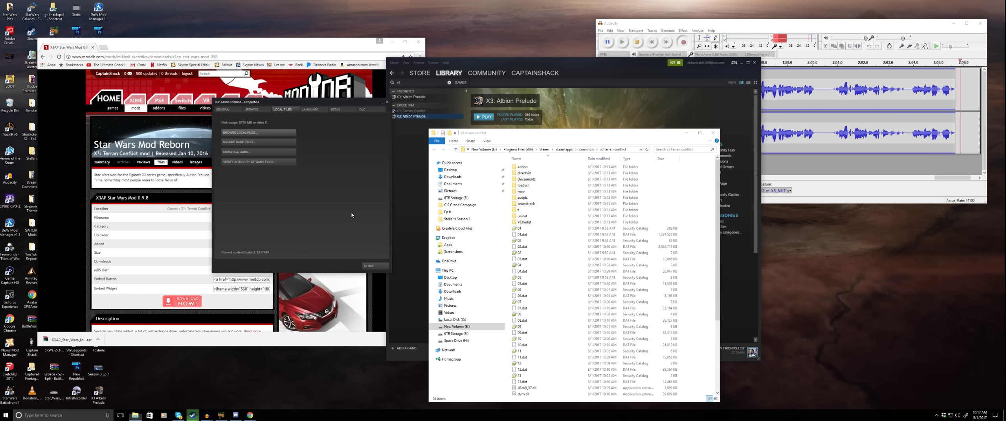
left_click(376, 266)
Open the downloaded X3AP Star Wars Mod 0.9.8 archive, dismiss the WinRAR notice, and place it beside the game folder.
left_click(77, 340)
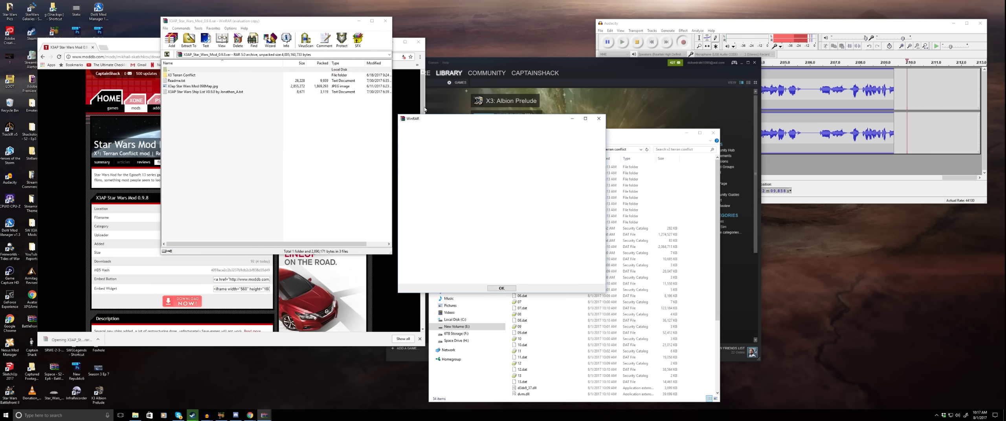
left_click(598, 119)
left_click_drag(308, 19, 324, 150)
left_click(250, 264)
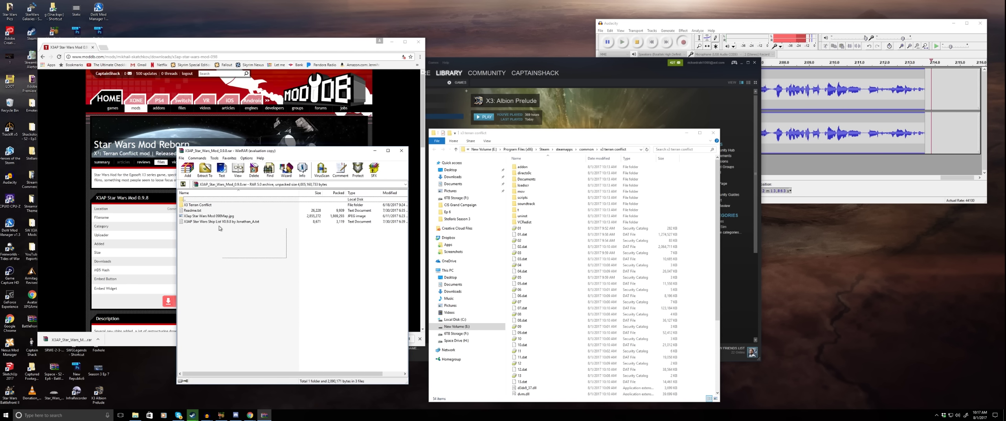
left_click_drag(219, 229, 255, 259)
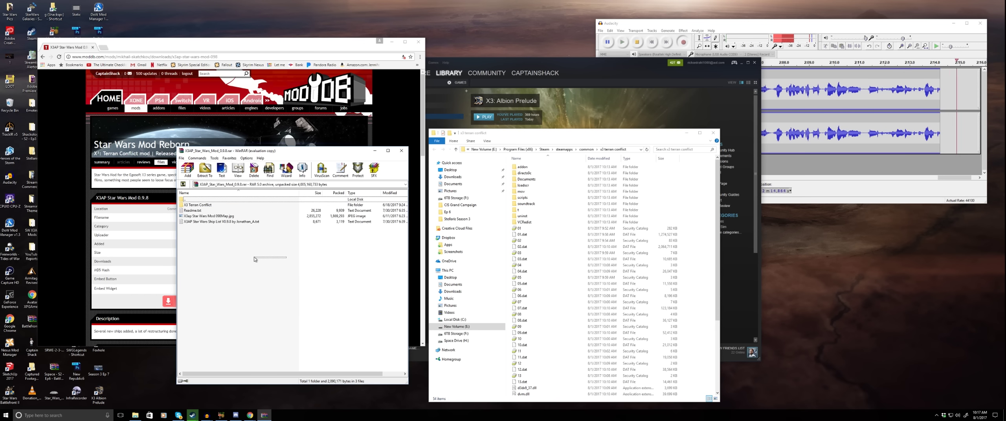
Inspect the folders inside the archive's X3 Terran Conflict folder and return to the archive's root.
left_click(211, 206)
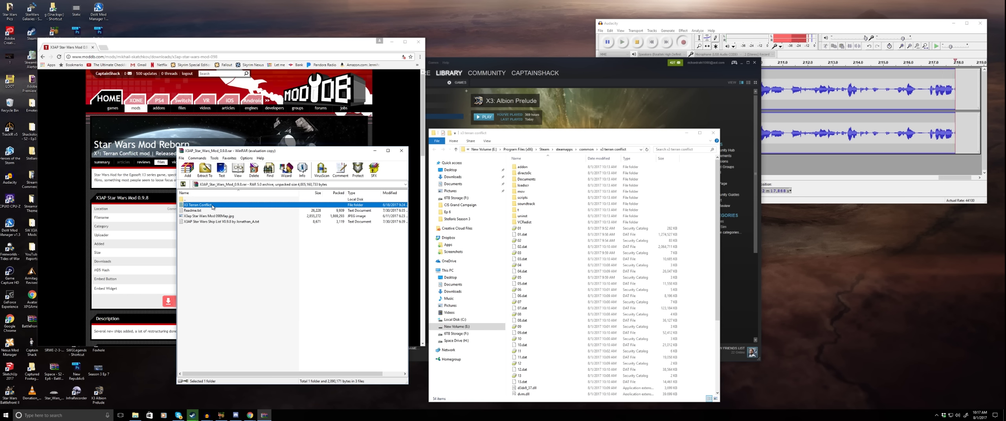
double_click(215, 207)
left_click_drag(231, 267, 190, 206)
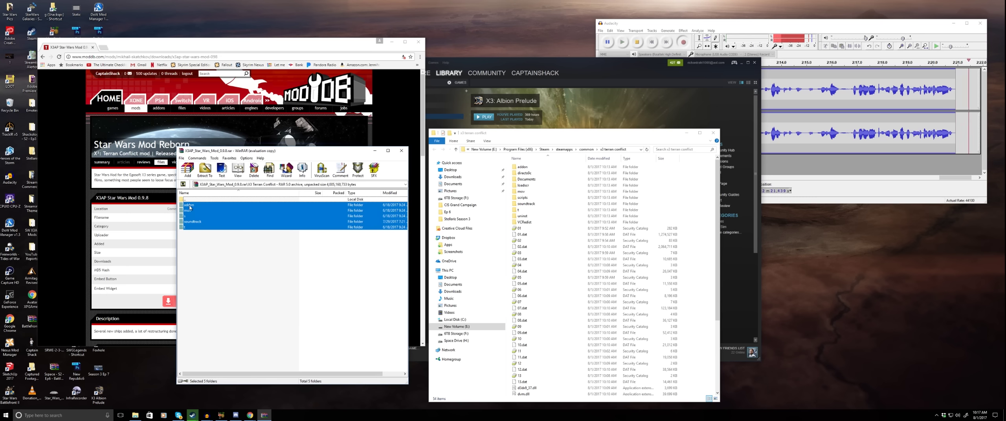
left_click(238, 263)
key("BackSpace")
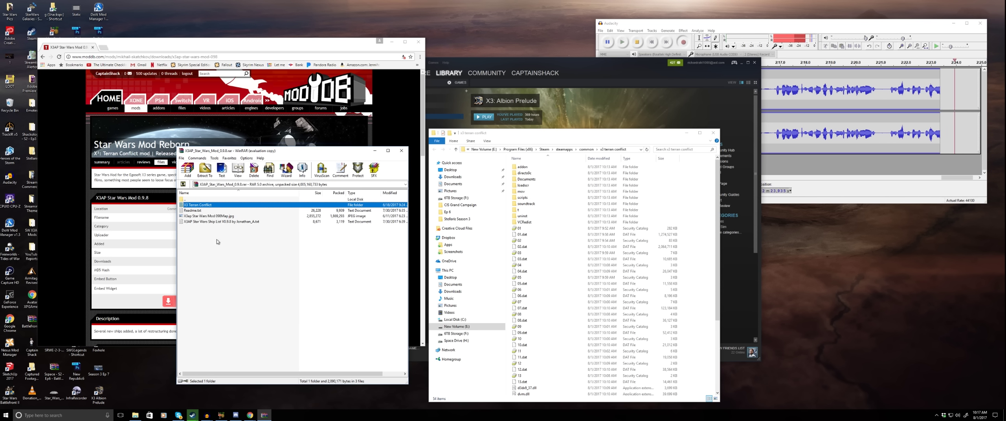
Open the archive's Readme.txt and review its installation instructions and the 0.9.8 change log.
double_click(197, 212)
left_click_drag(747, 47, 503, 60)
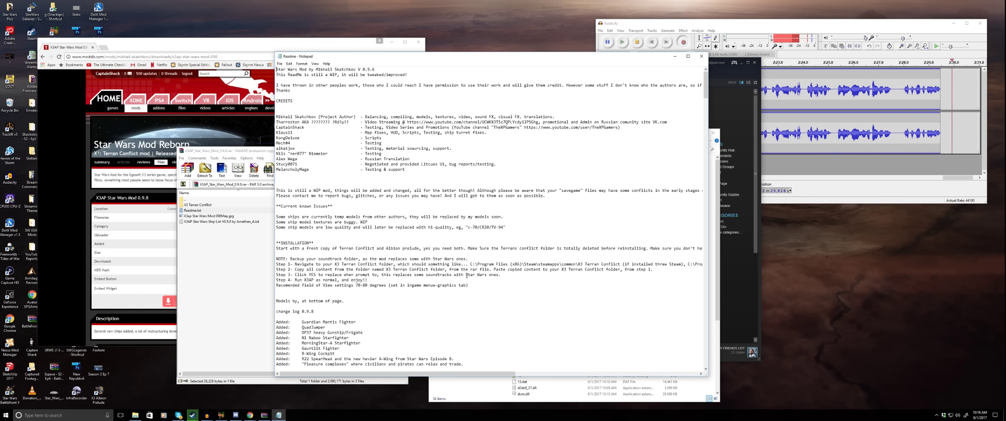
scroll(466, 276, "down", 10)
scroll(393, 263, "down", 3)
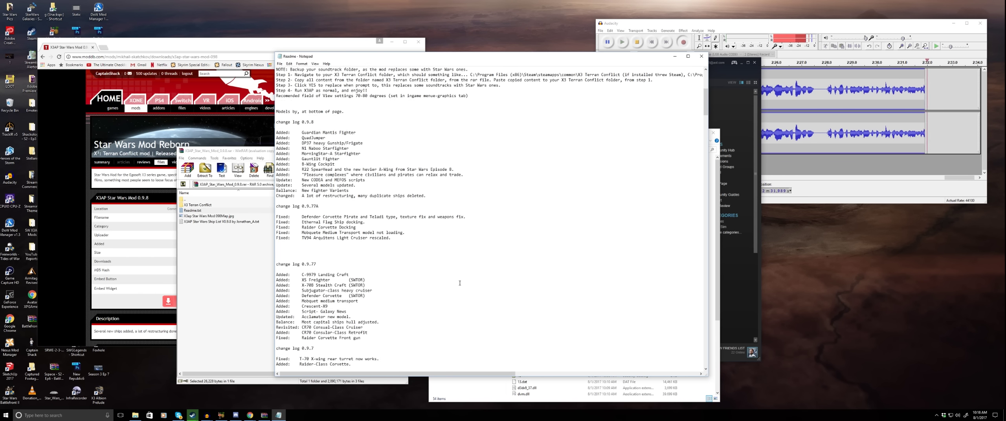
scroll(345, 254, "up", 5)
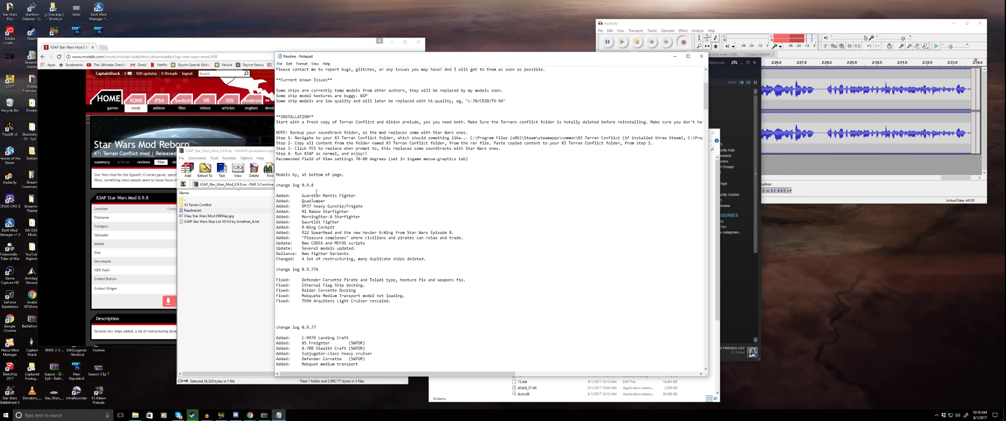
left_click_drag(311, 194, 365, 244)
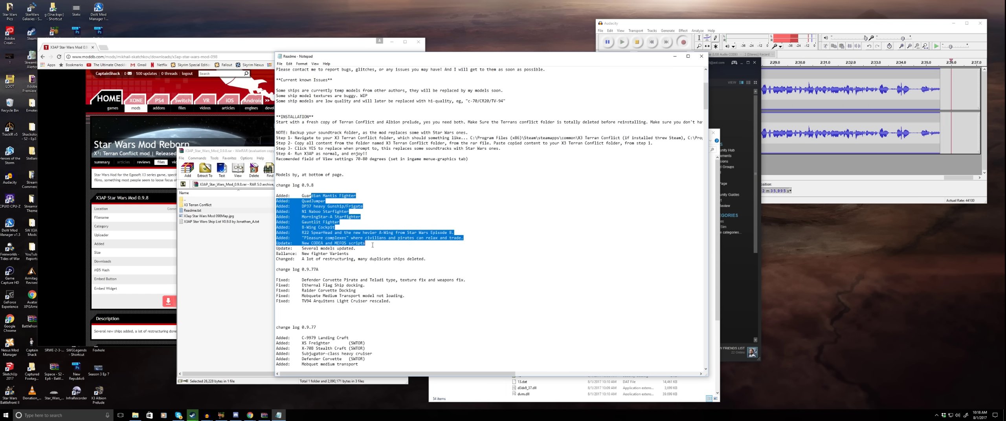
Close the readme and copy all five folders from the archive's X3 Terran Conflict folder into the game folder.
left_click(428, 259)
scroll(472, 251, "up", 3)
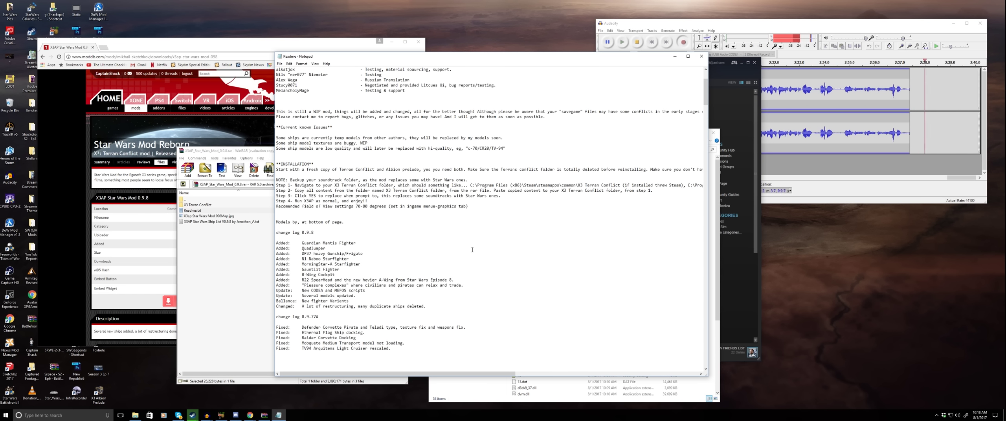
left_click(701, 56)
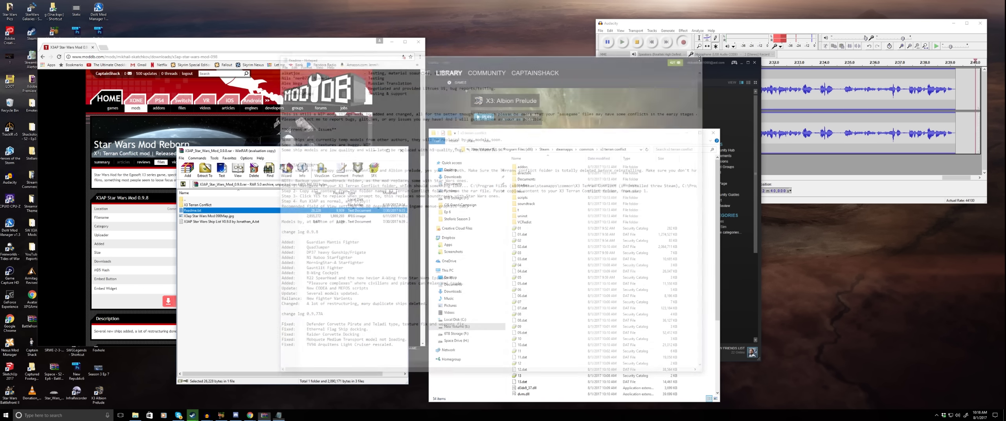
double_click(207, 205)
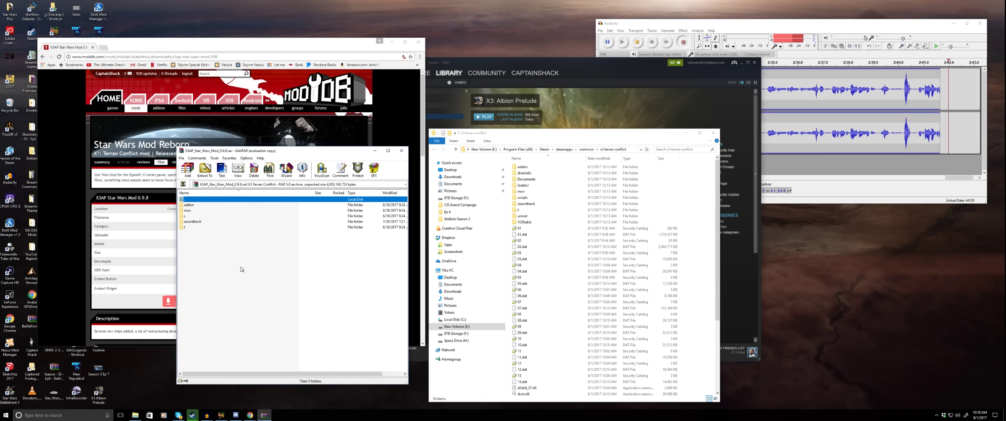
left_click_drag(242, 287, 189, 206)
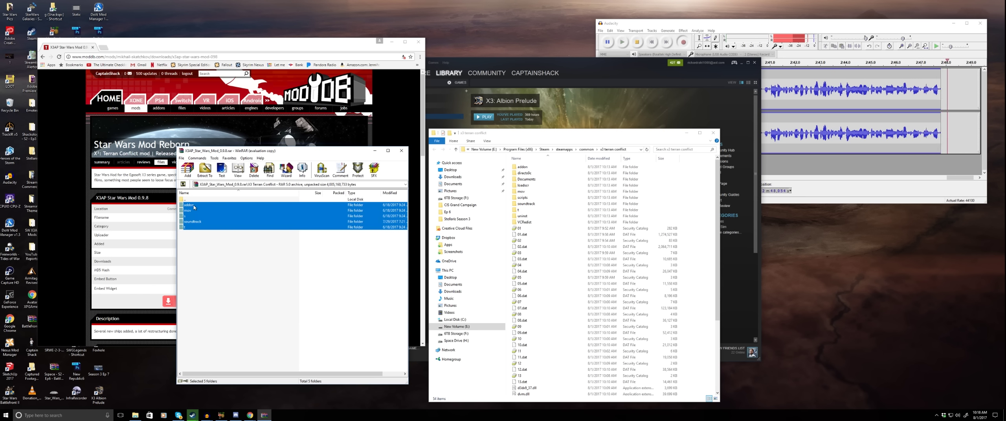
left_click_drag(718, 284, 706, 287)
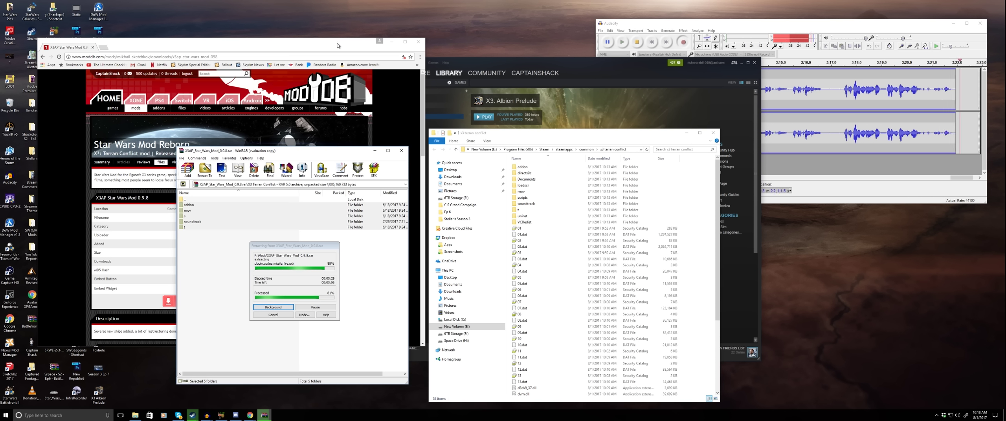
Highlight the 0.9.8 version number on the mod's download page and bring the archive window back to the front.
left_click_drag(236, 43, 215, 32)
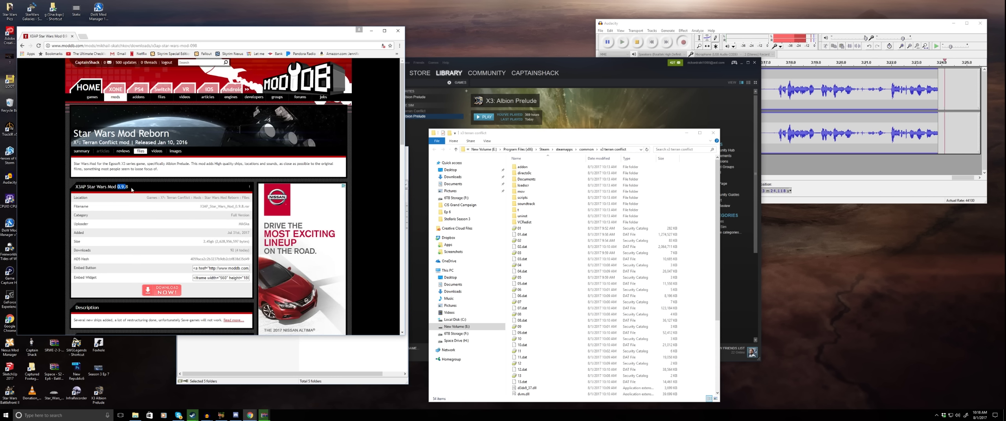
left_click(282, 377)
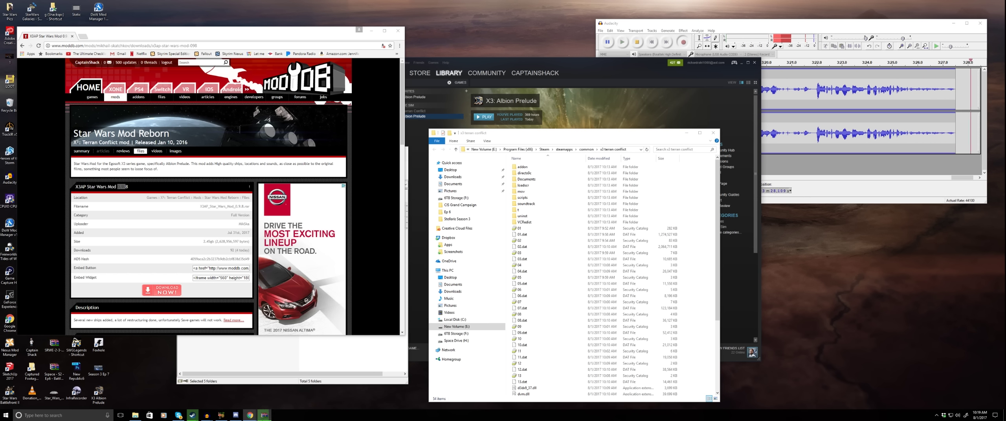
left_click(269, 416)
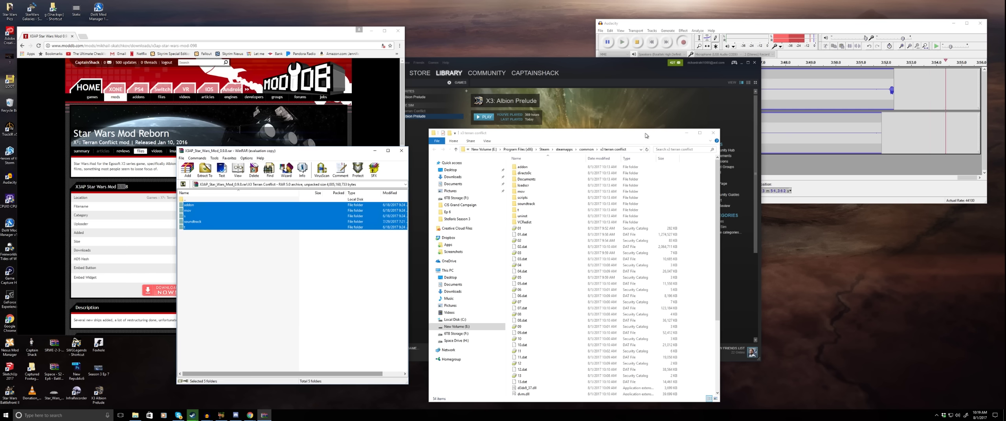
left_click(330, 313)
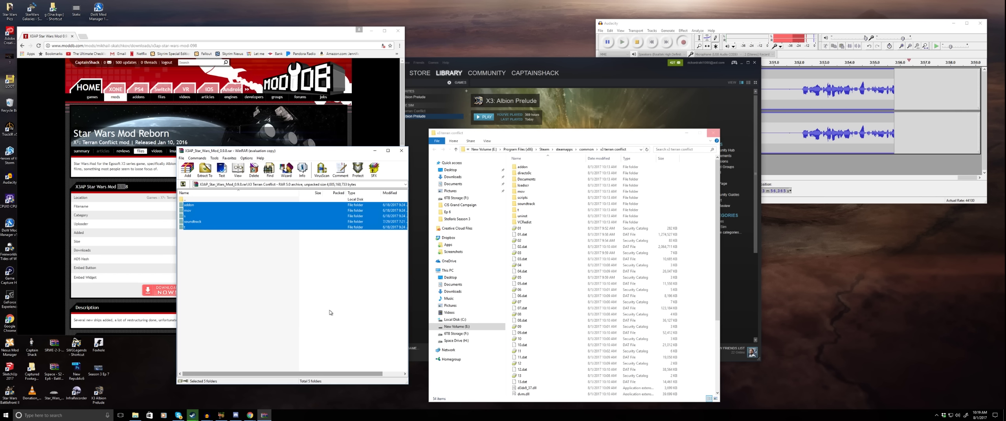
Replace the game folder's files of the same names with the mod's files and reposition the folder window.
left_click_drag(330, 313, 456, 214)
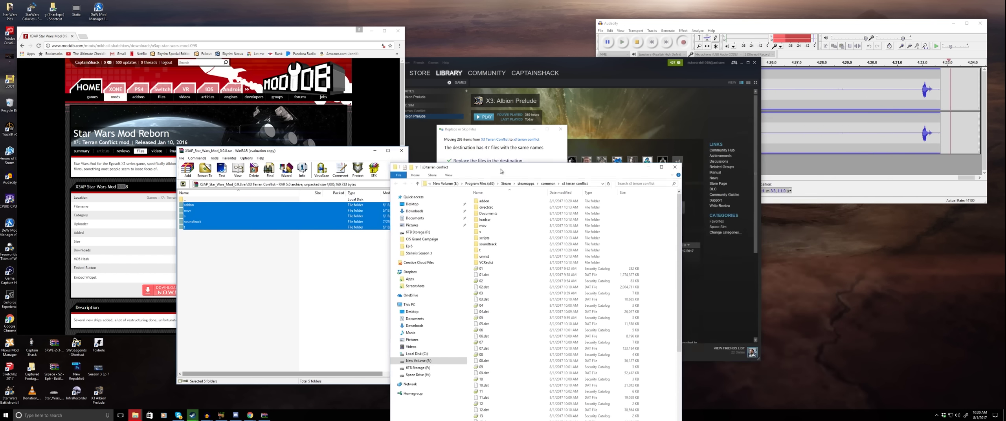
left_click(479, 155)
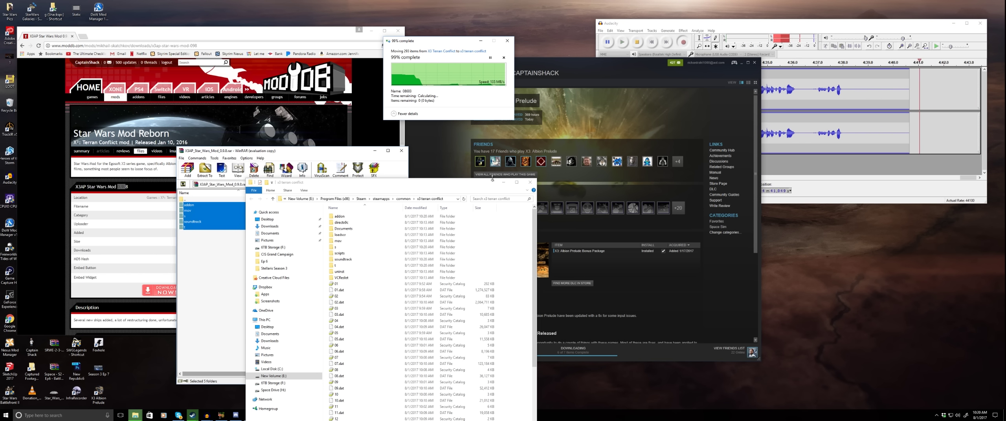
left_click_drag(477, 185, 613, 115)
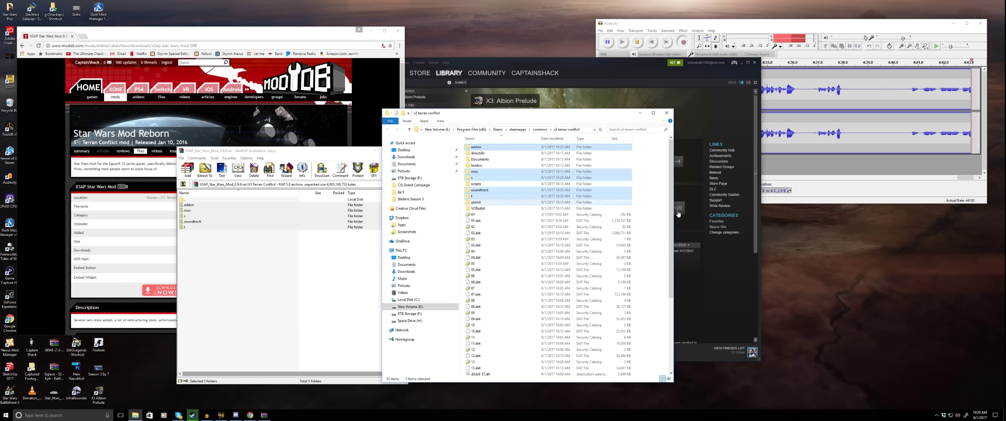
Inspect the game's addon folder, select catalog file 13, and return to the x3 terran conflict folder.
double_click(476, 147)
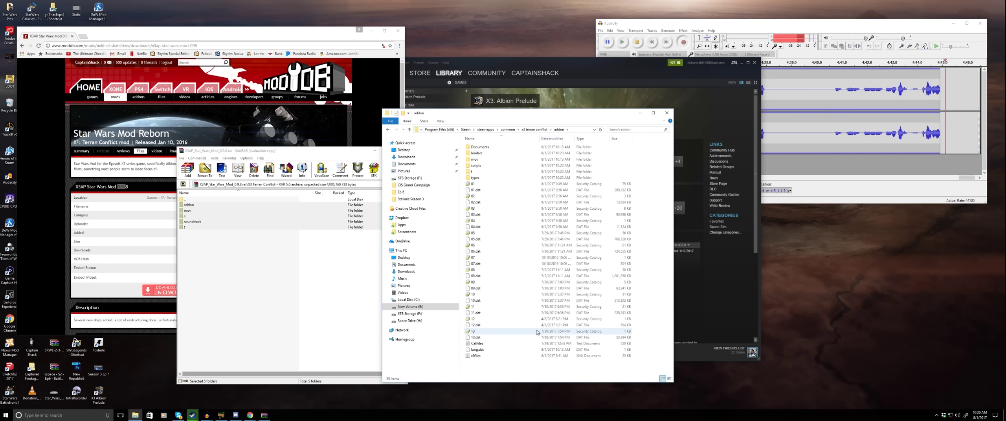
left_click(495, 331)
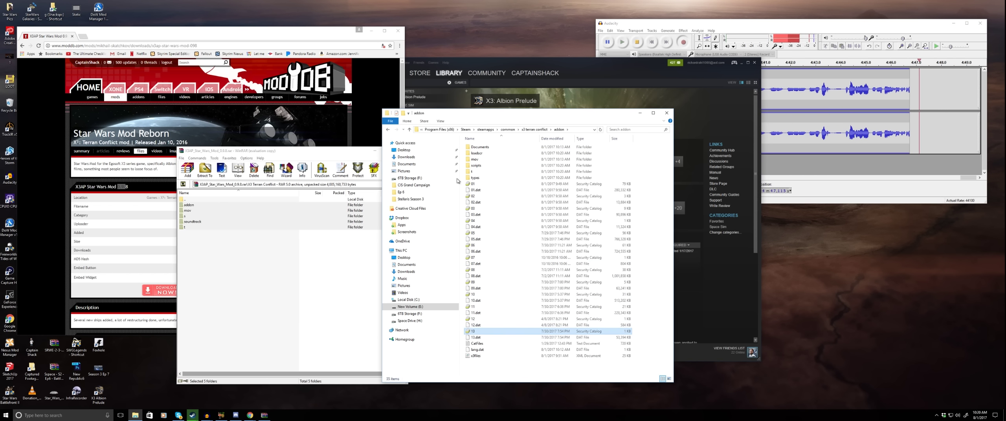
left_click(394, 131)
Arrange the archive window and the game folder window side by side.
left_click_drag(452, 112, 577, 125)
left_click(315, 297)
left_click_drag(339, 151, 305, 226)
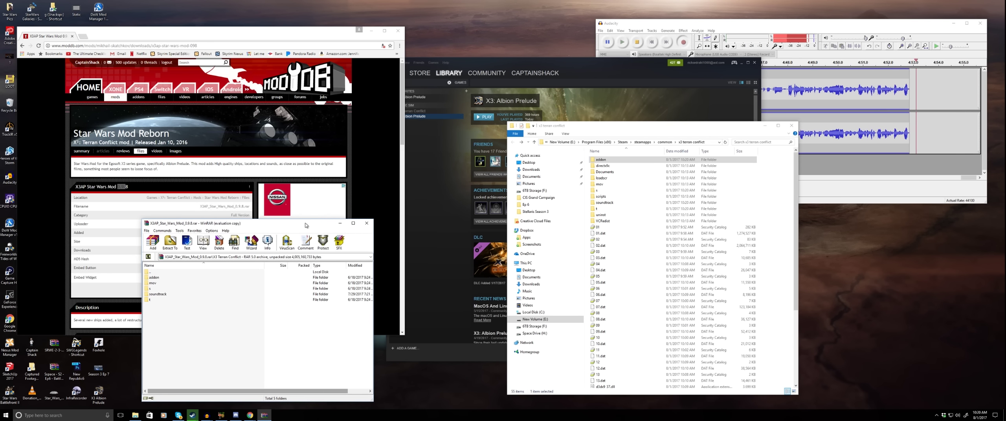
left_click_drag(306, 225, 336, 222)
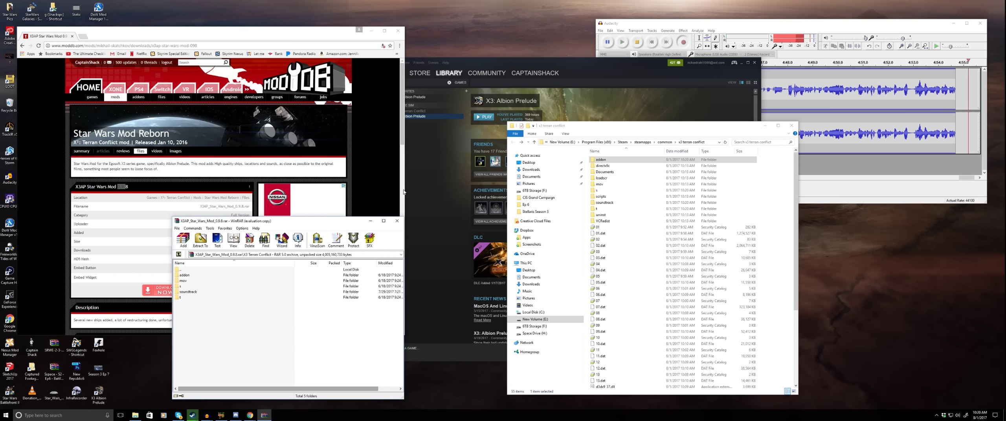
left_click_drag(628, 127, 551, 127)
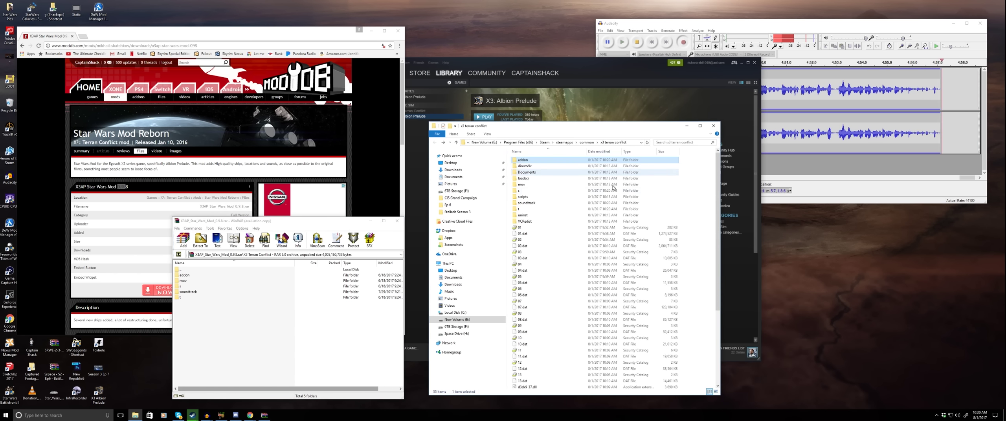
Run the X3AP application from the x3 terran conflict folder and start the game.
left_click(705, 213)
scroll(709, 214, "down", 1)
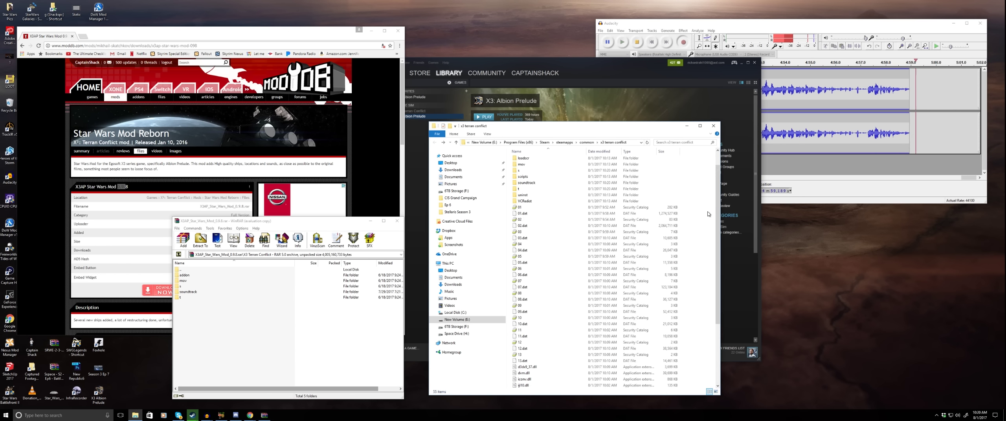
scroll(578, 229, "down", 5)
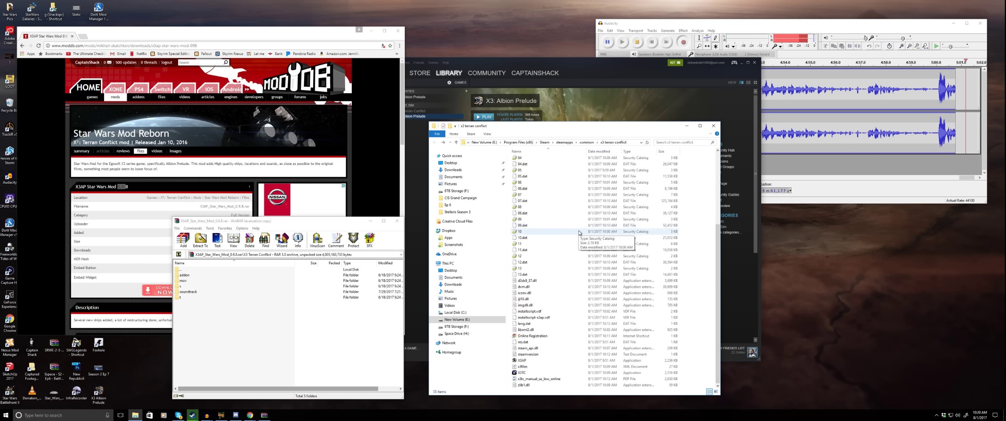
double_click(578, 362)
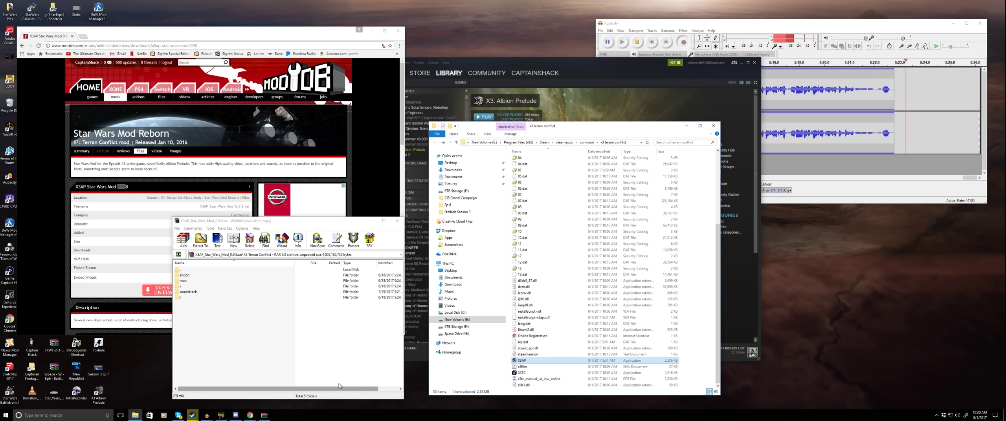
left_click(607, 69)
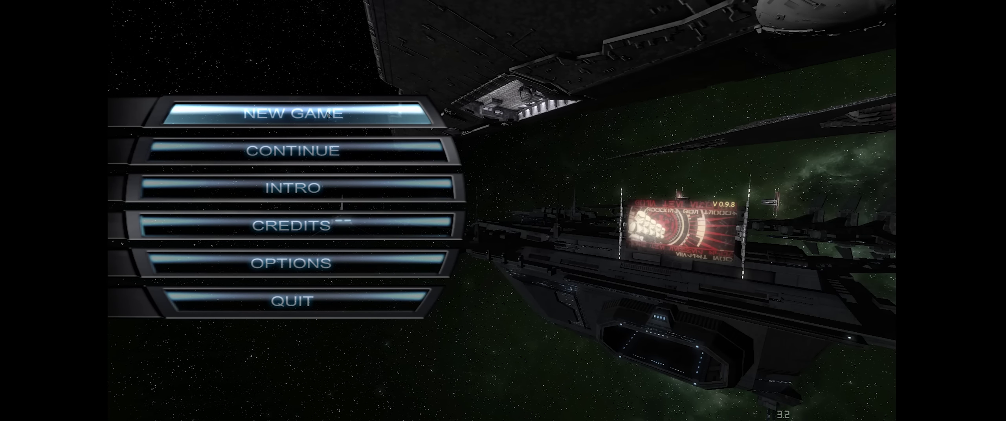
Open the new game selection and browse the available starts down to Galaxy Editor and back up.
left_click(397, 118)
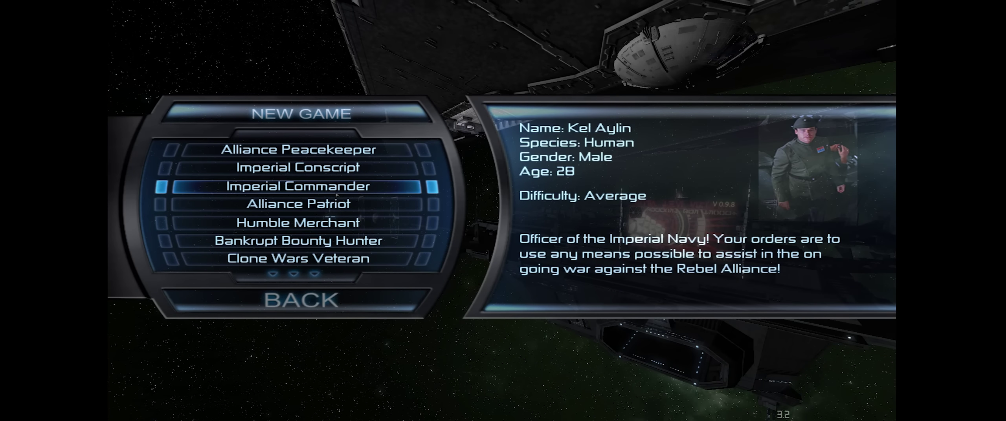
mouse_move(323, 263)
scroll(323, 264, "down", 7)
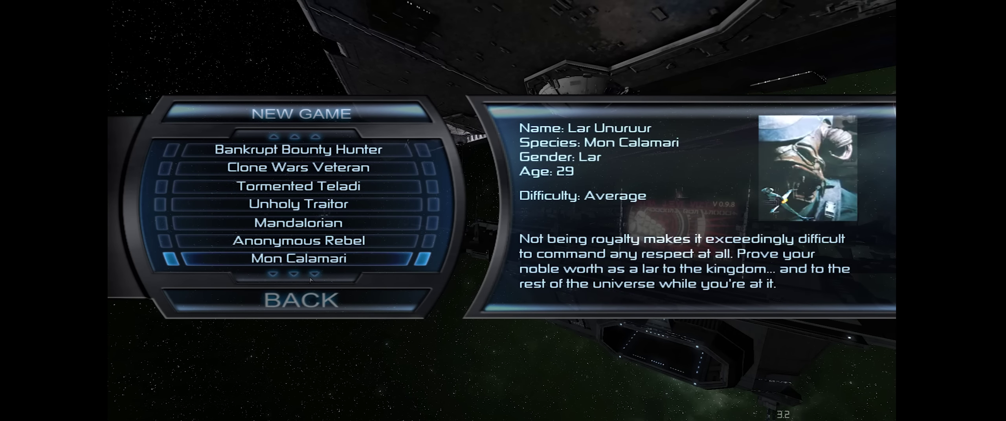
scroll(310, 279, "down", 3)
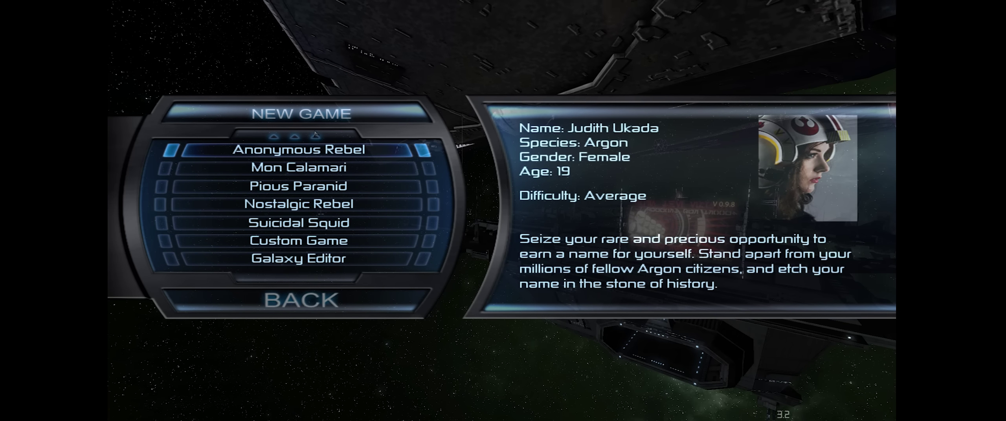
scroll(314, 137, "up", 2)
scroll(315, 137, "up", 8)
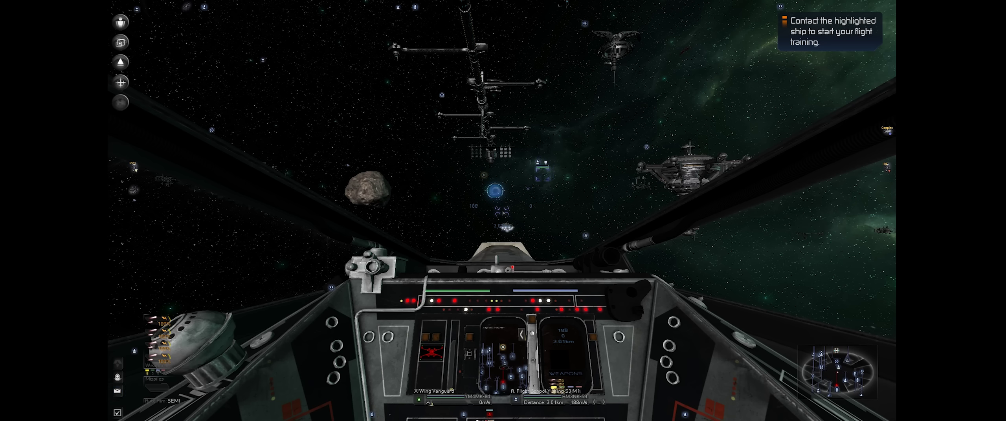
View the sector map of Argon Sector M148 and return to the cockpit.
key("period")
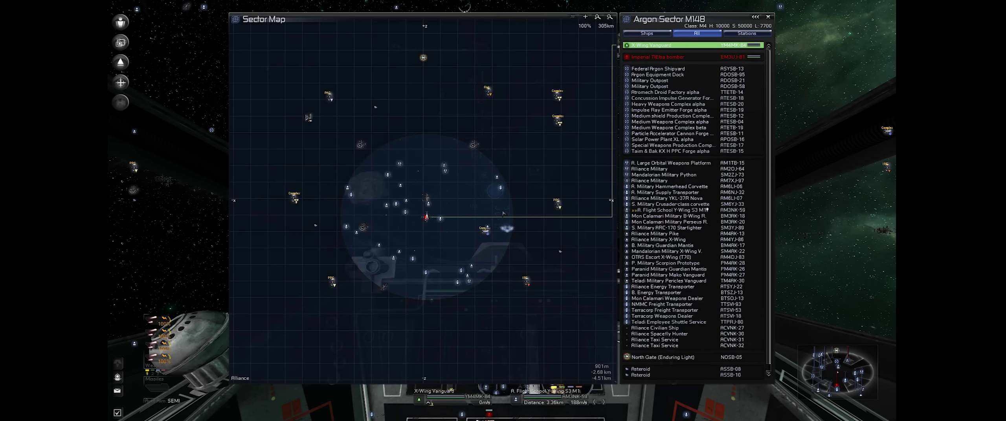
key("End")
key("Escape")
key("period")
key("Escape")
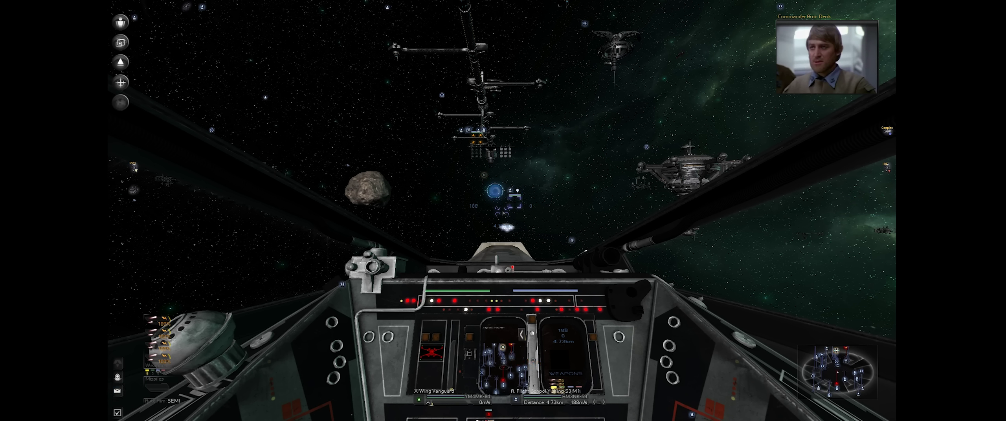
Switch to the X-Wing Vanguard's external view and cycle through the external camera modes.
key("End")
key("KP_0")
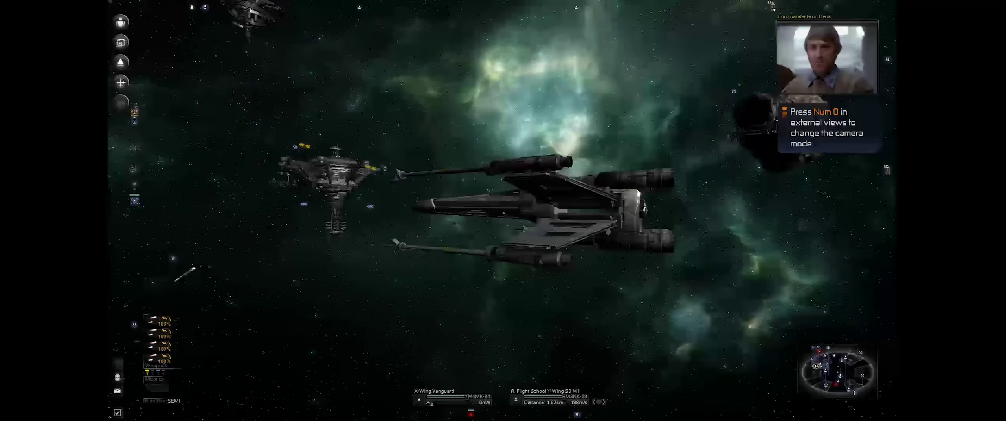
key("KP_0")
key("KP_0")
key("KP_0")
key("KP_0")
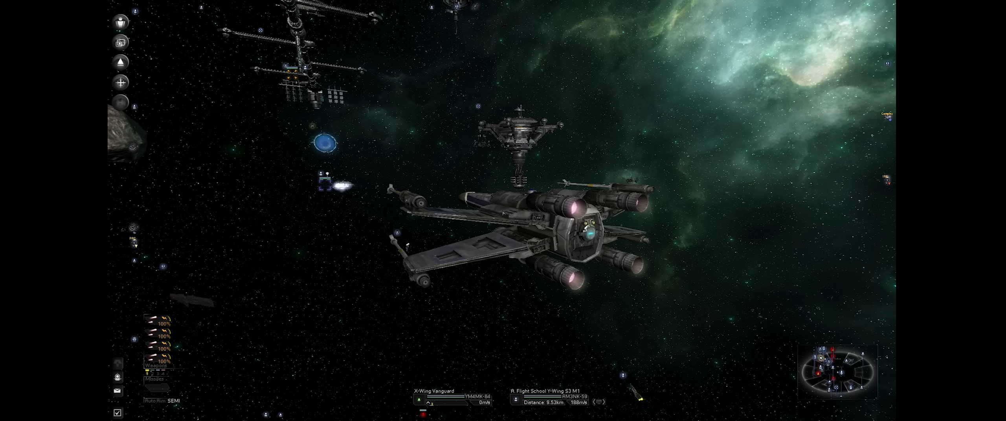
Accelerate the X-Wing briefly, slow it down, and turn it to the right.
key("a")
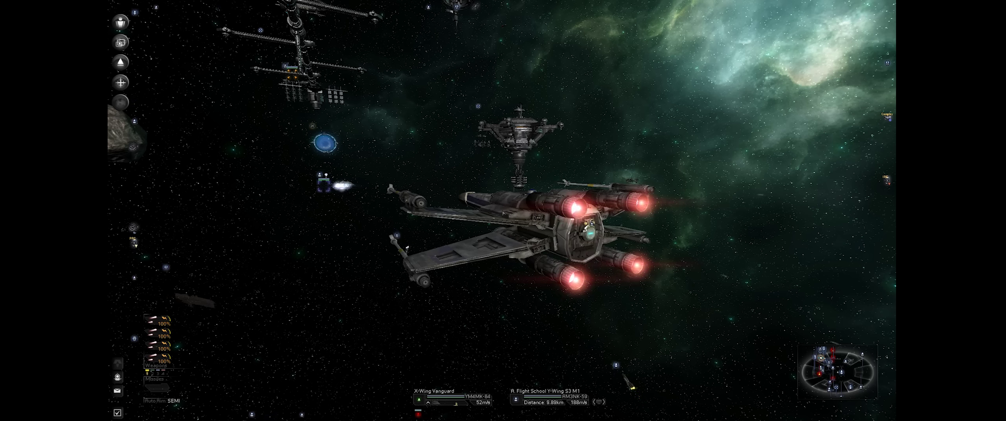
key("z")
key("Right")
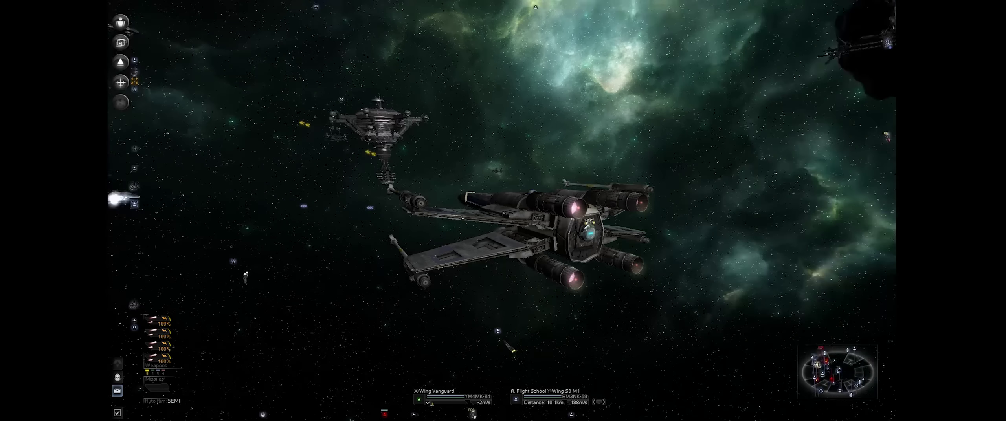
key("Right")
Open the Controls settings from the in-game options.
key("Escape")
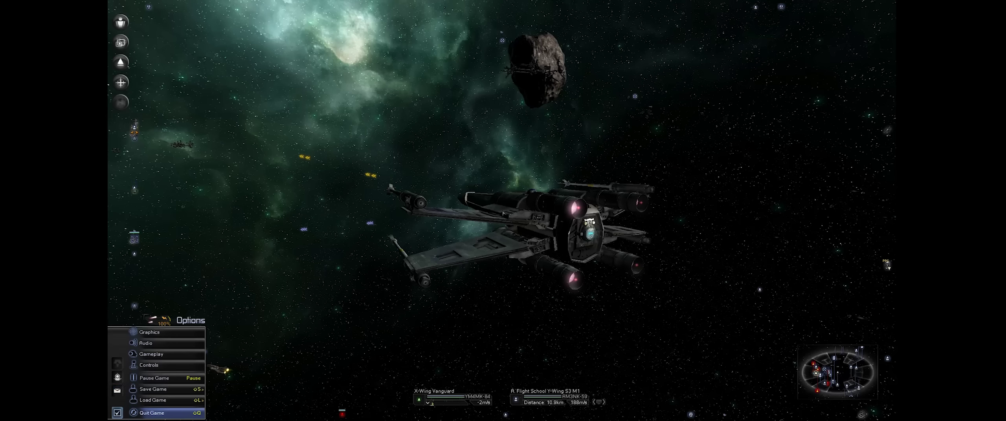
key("Up")
key("Up")
key("Up")
key("Up")
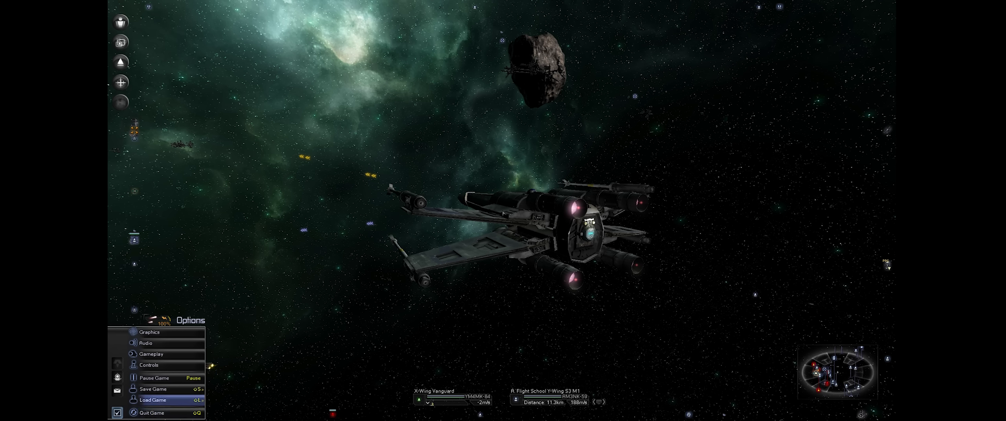
key("Return")
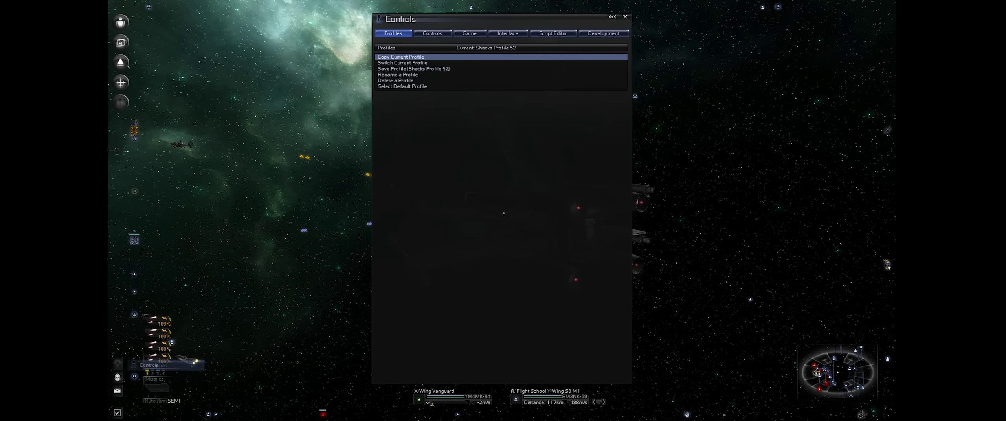
Go through the control categories to the Development bindings for the Galaxy Editor.
key("Right")
key("Right")
key("Right")
key("Right")
key("Right")
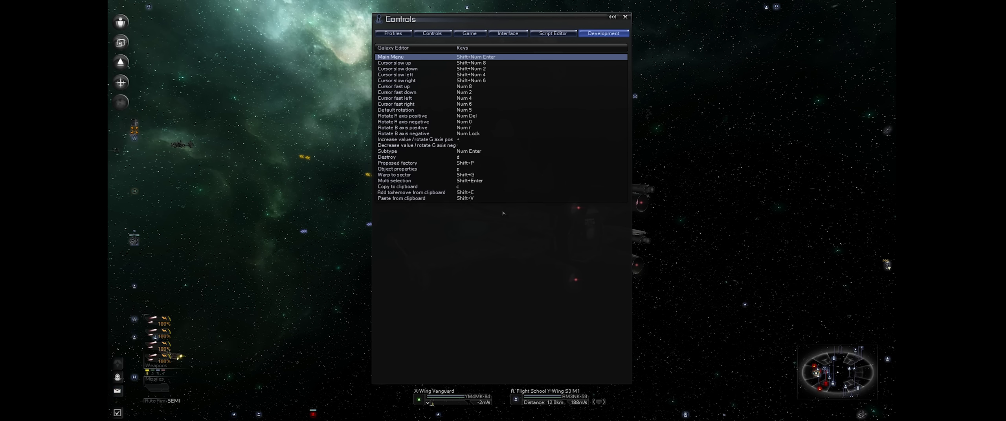
Go through the Interface key bindings down to the Extensions section.
key("Left")
key("Left")
key("Down")
key("Down")
key("Down")
key("Down")
key("Down")
key("Down")
key("Down")
key("Down")
key("Down")
key("Down")
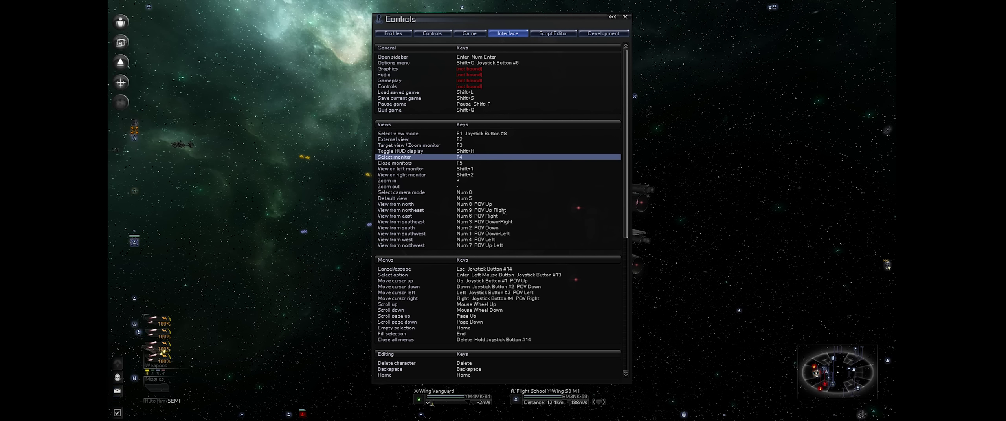
scroll(572, 173, "down", 10)
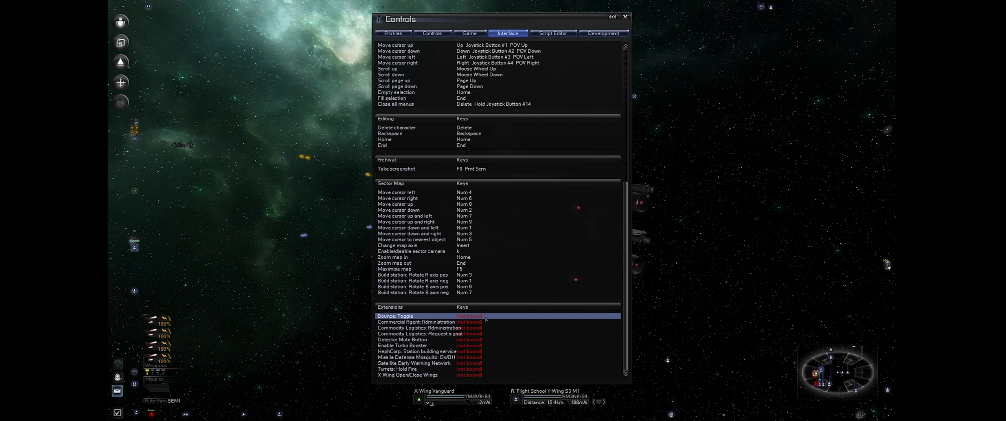
Bind the Bounce: Toggle extension to Joystick Button #10 and save the change to the current controls profile.
left_click(485, 318)
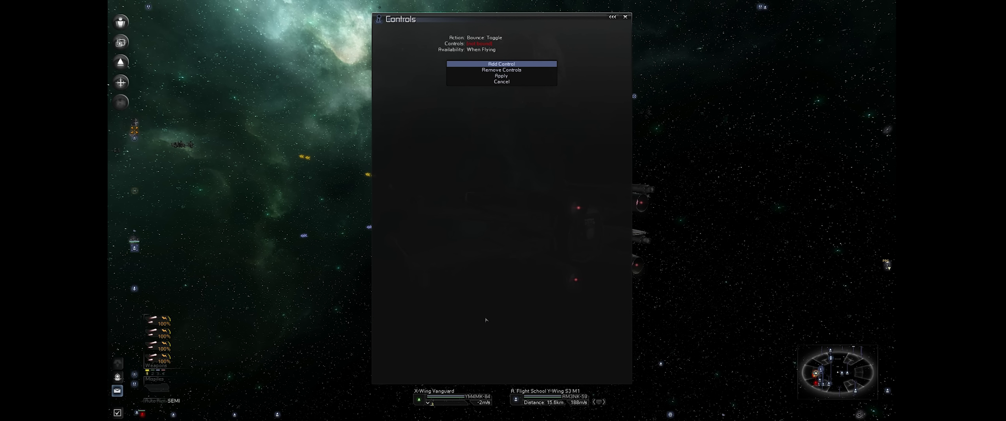
left_click(511, 65)
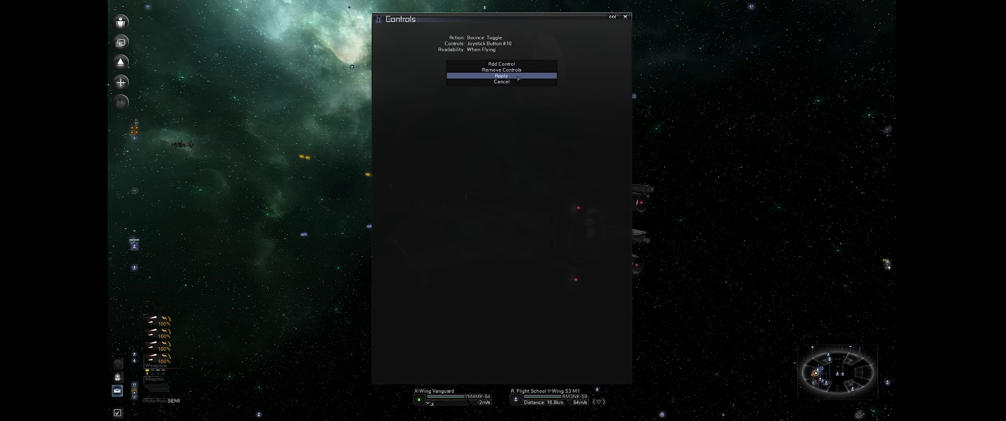
left_click(518, 76)
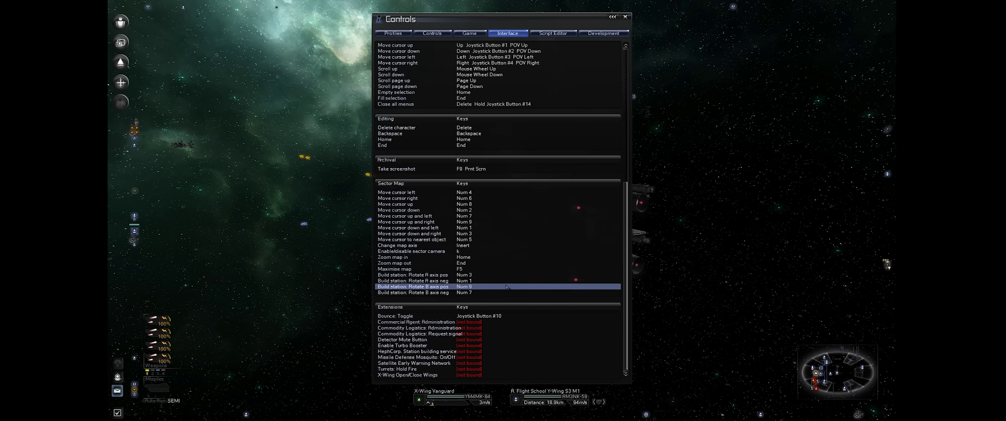
key("Escape")
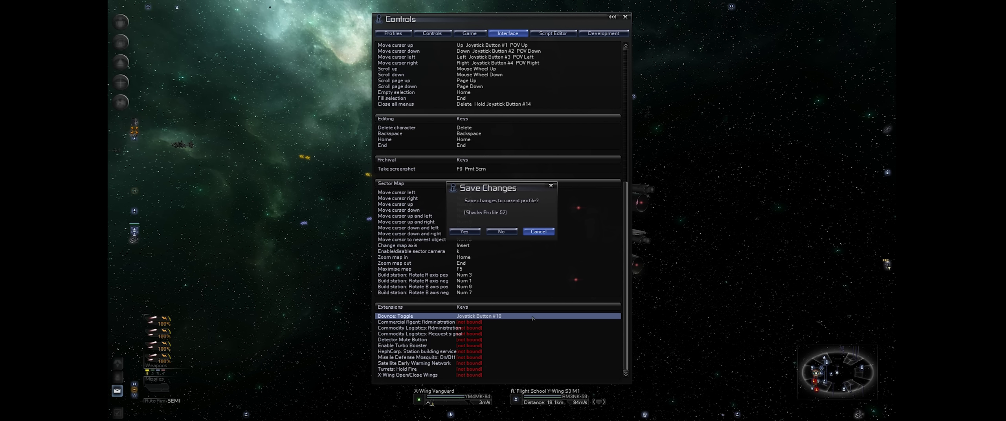
left_click(464, 232)
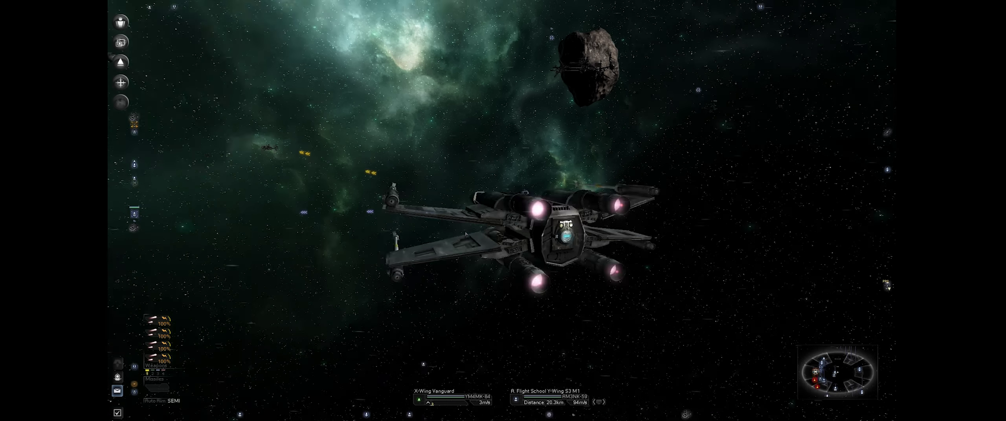
Bind the X-Wing Open/Close Wings extension to Joystick Button #11 and leave the Controls settings.
scroll(505, 354, "down", 10)
left_click(505, 376)
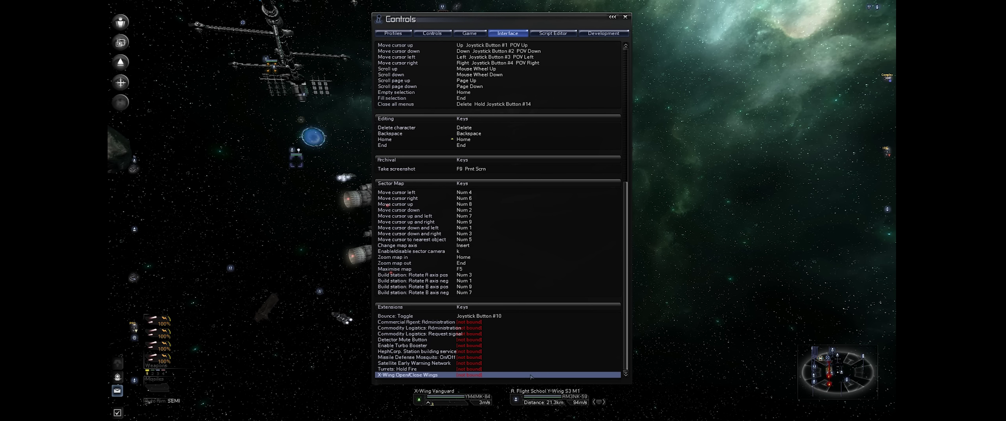
left_click(495, 375)
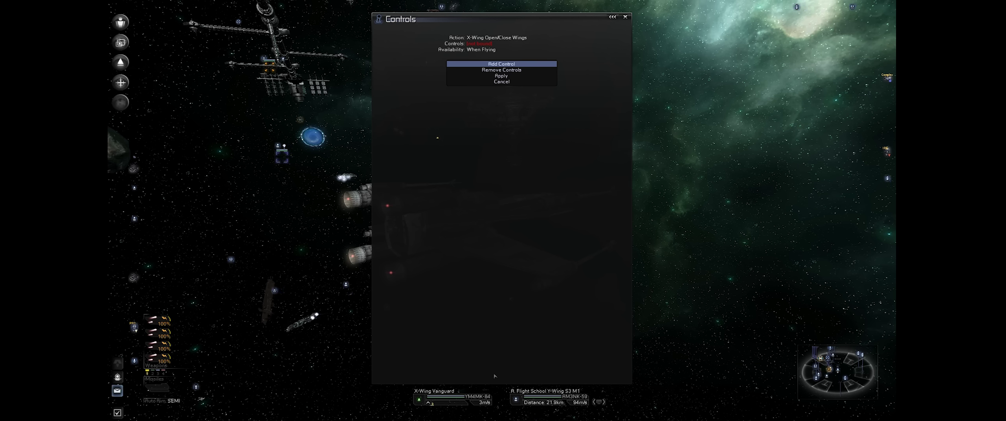
left_click(501, 63)
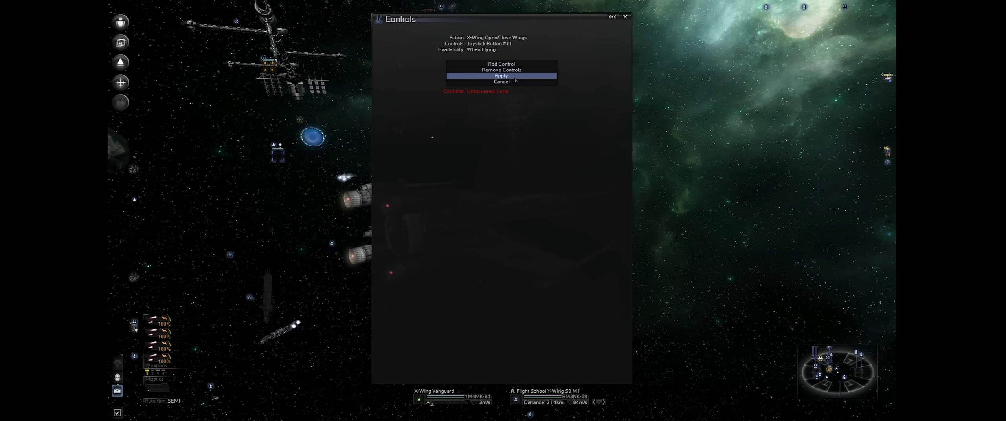
left_click(514, 76)
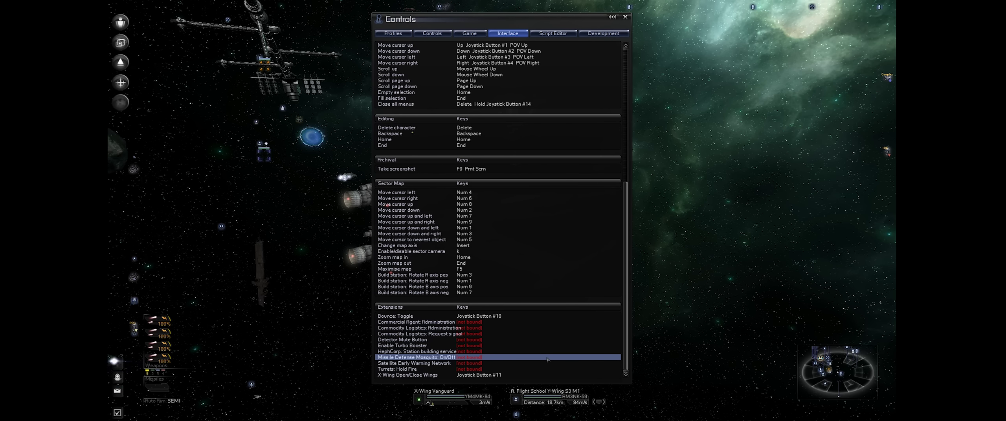
key("Escape")
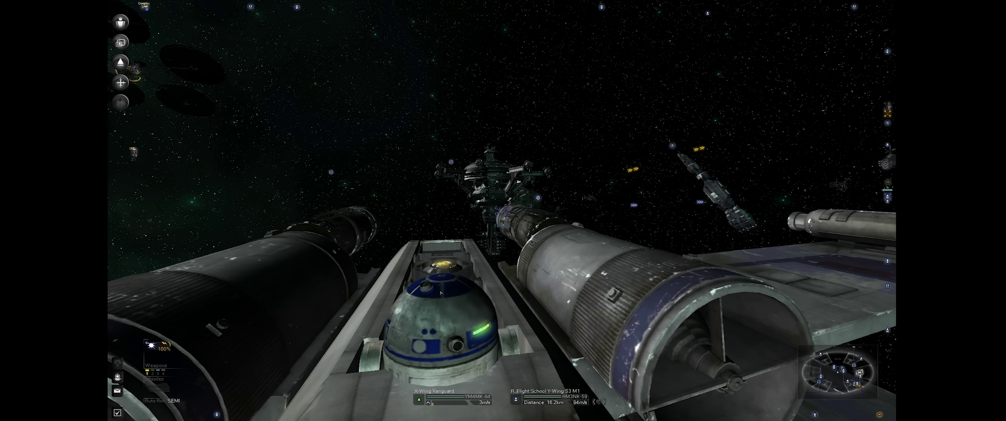
Set the X-Wing Vanguard's back turret command to Turret: Missile Defence in the Command Console.
key("c")
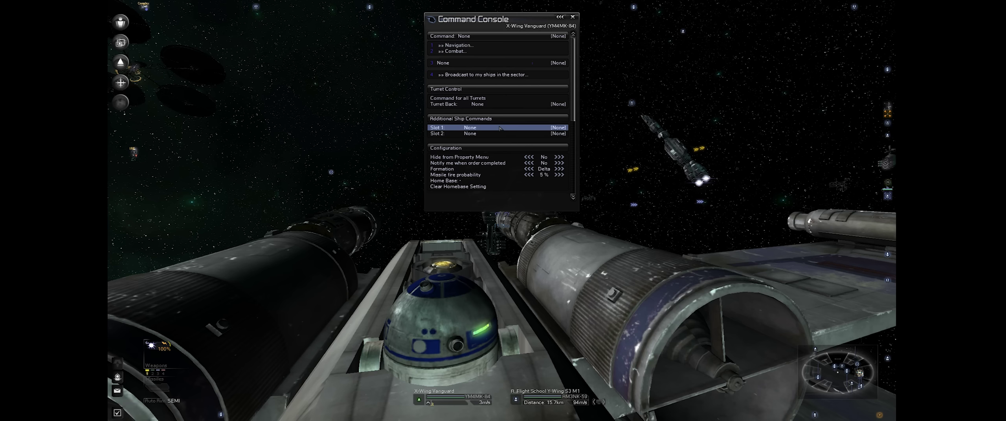
left_click(493, 105)
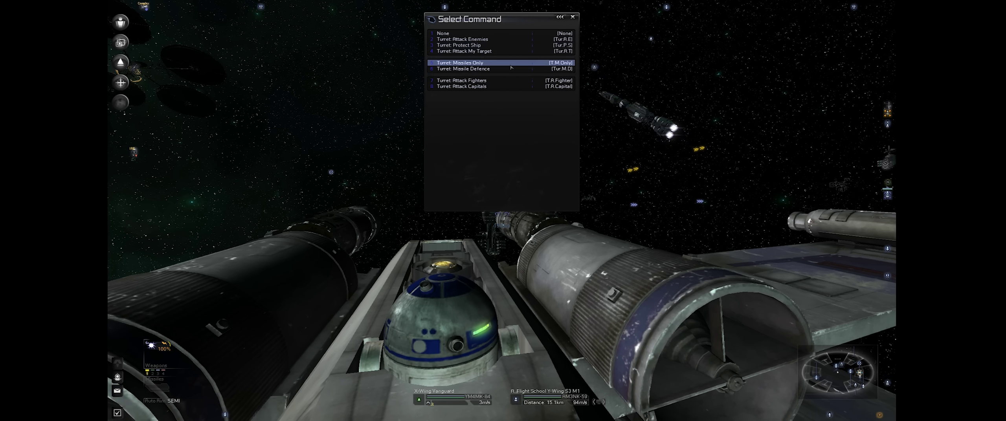
left_click(498, 69)
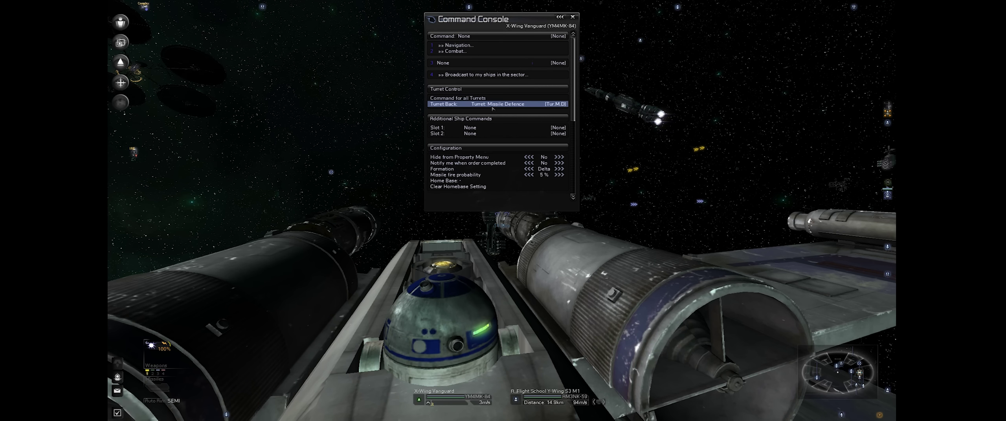
key("Escape")
Switch the X-Wing between external and cockpit views, and hide the HUD in the external view.
key("F2")
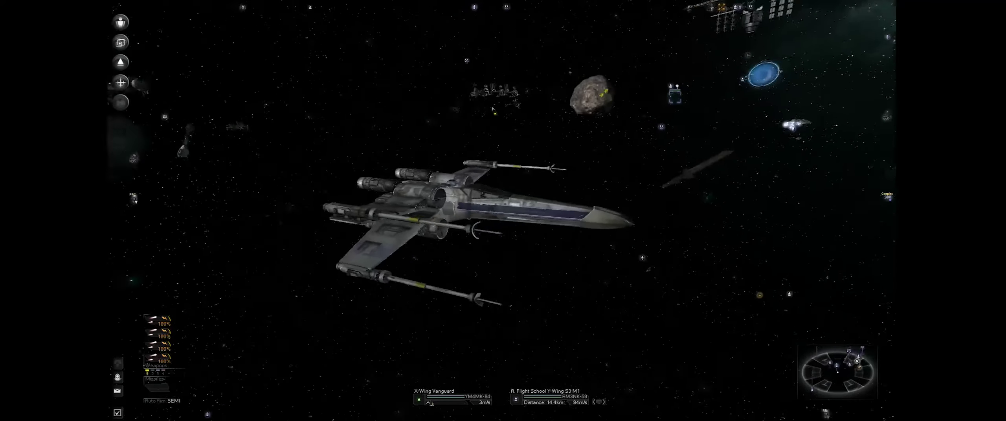
key("F1")
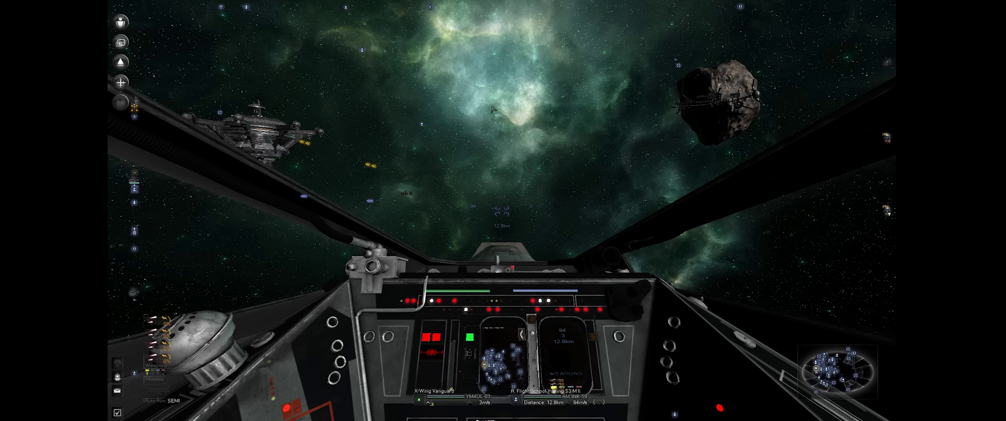
key("F1")
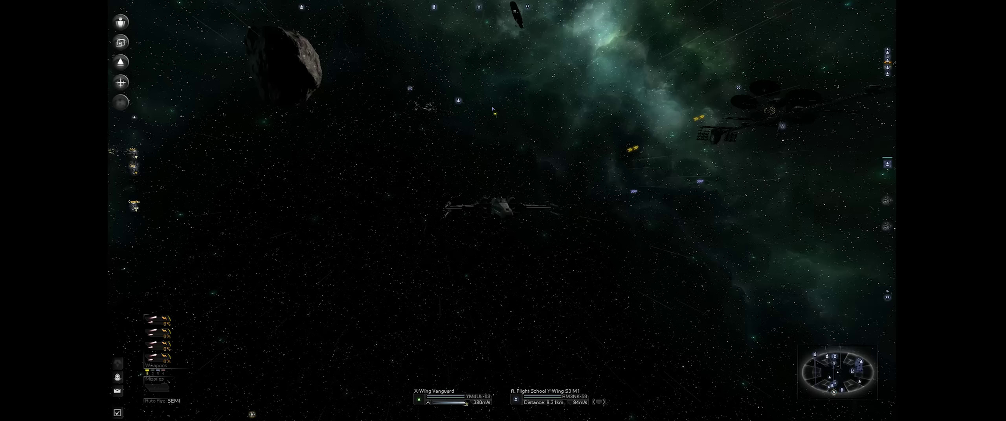
key("shift+h")
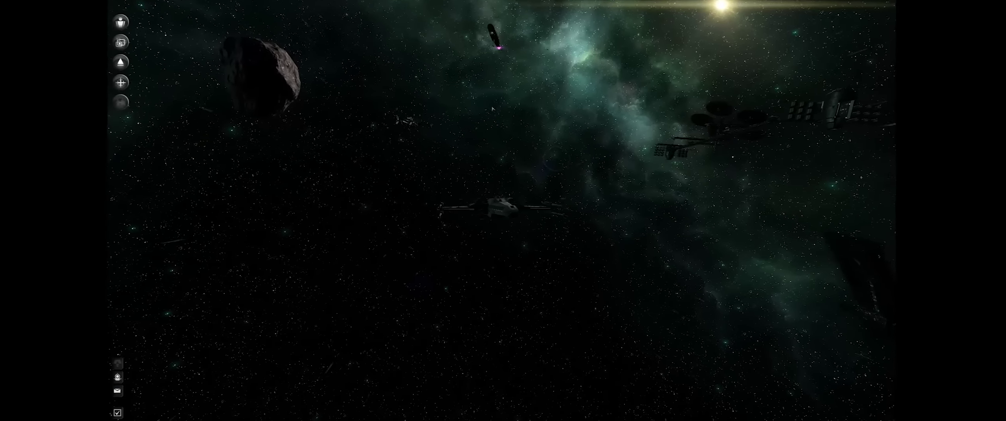